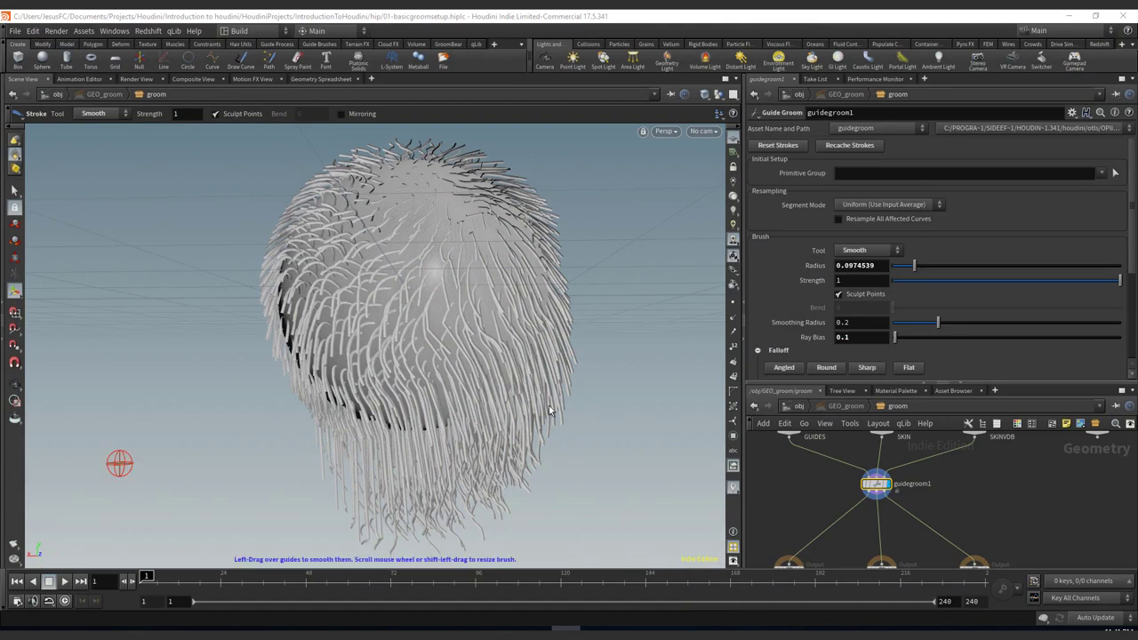
Step: Enlarge the groom brush radius to about 0.236 and switch the brush tool from Smooth to Extend
{"action": "left_click_drag", "start_coordinate": [446, 283], "coordinate": [526, 309], "text": "shift"}
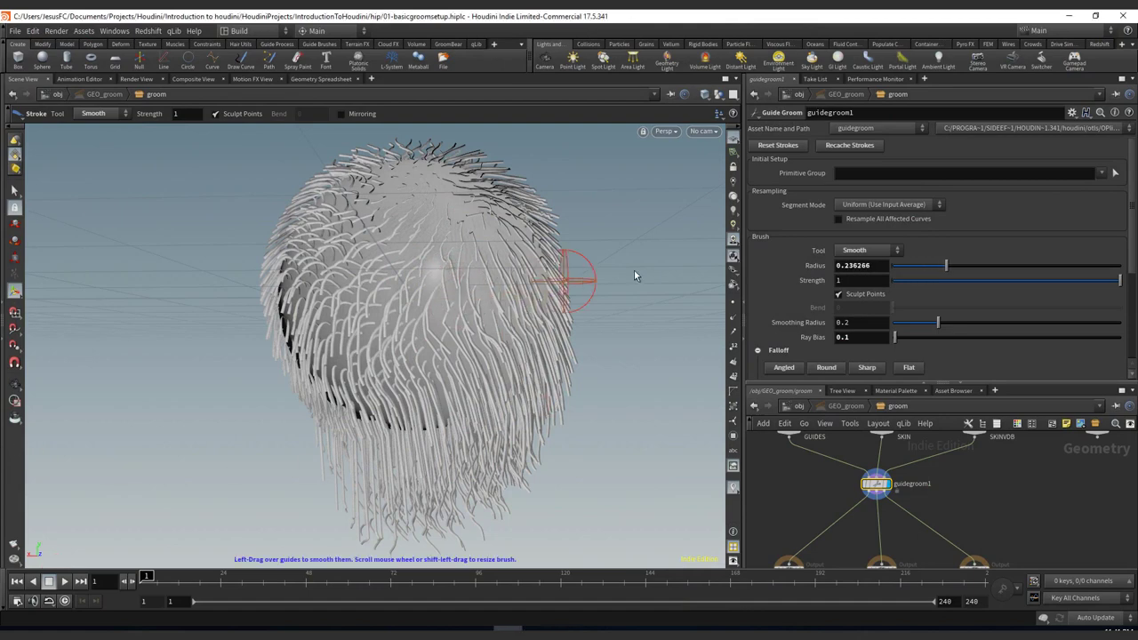
{"action": "left_click", "coordinate": [880, 253]}
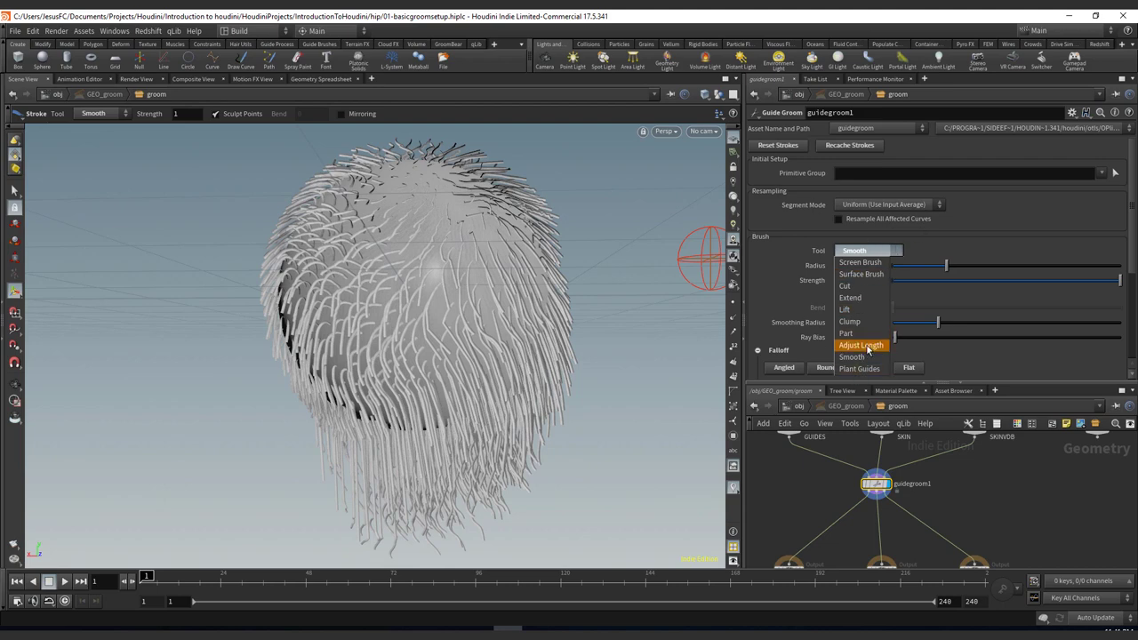
{"action": "left_click", "coordinate": [858, 299]}
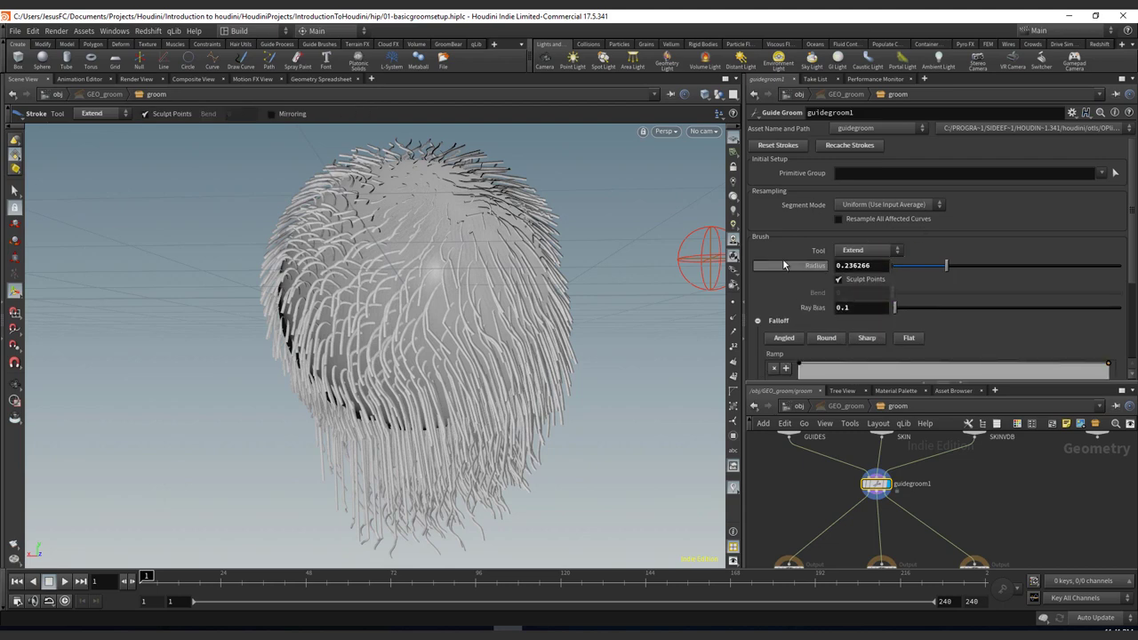
{"action": "scroll", "coordinate": [1132, 279], "scroll_direction": "down", "scroll_amount": 2}
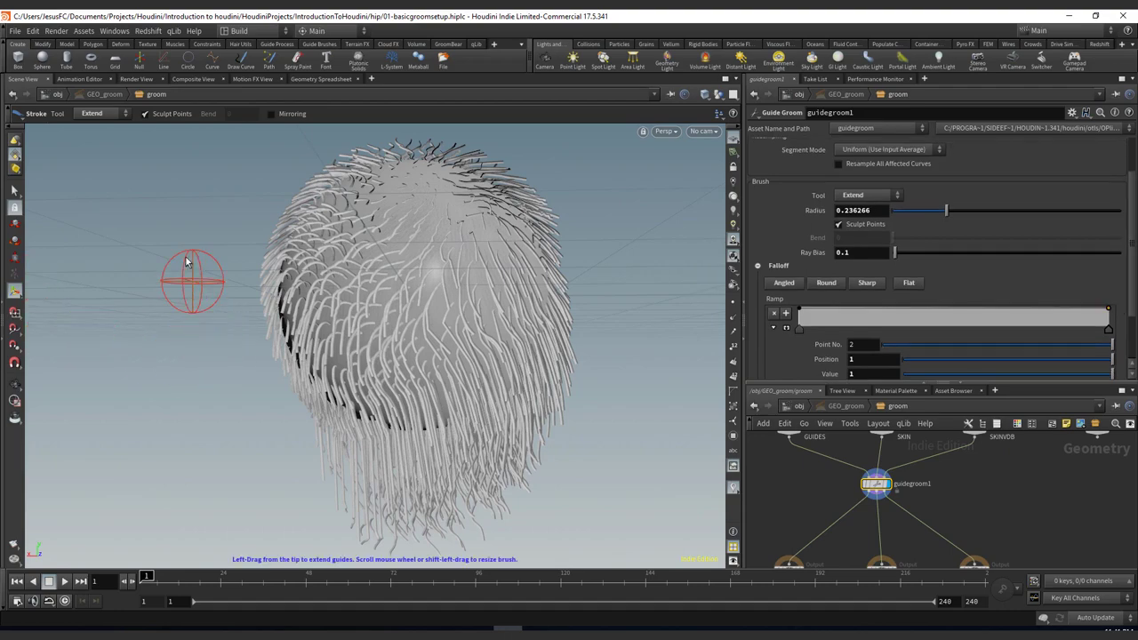
Step: Reduce the brush radius to about 0.119 and extend a few guides at the crown with a long back-and-forth stroke
{"action": "mouse_move", "coordinate": [230, 262]}
{"action": "right_mouse_down", "text": "alt"}
{"action": "mouse_move", "coordinate": [530, 292]}
{"action": "mouse_move", "coordinate": [450, 274]}
{"action": "right_mouse_up", "text": "alt"}
{"action": "middle_click_drag", "start_coordinate": [321, 273], "coordinate": [184, 310], "text": "alt"}
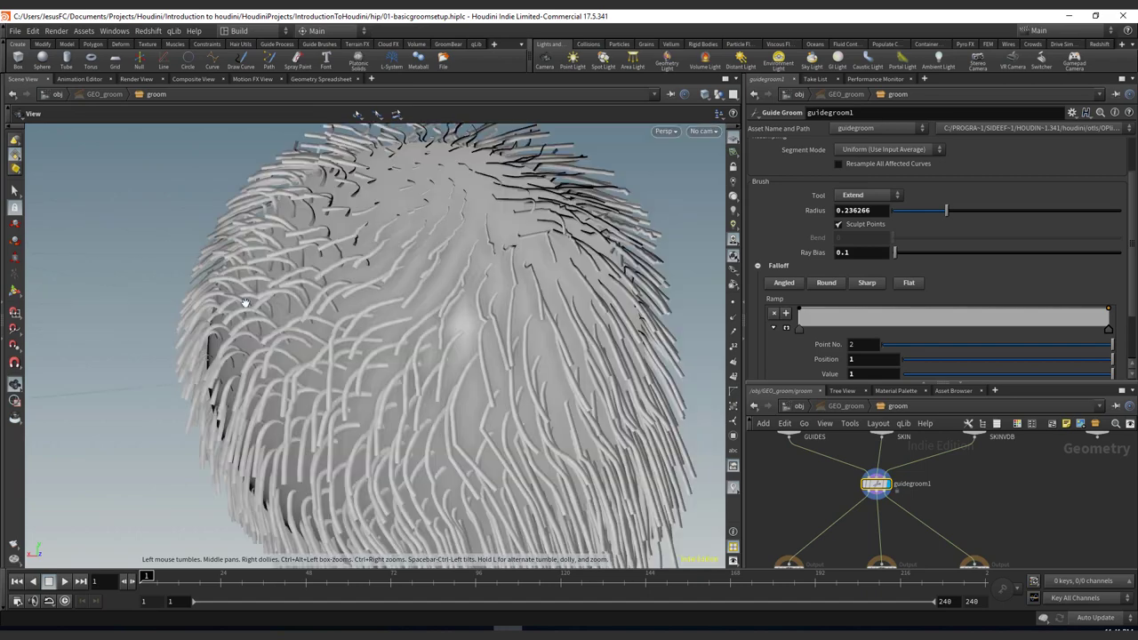
{"action": "left_click_drag", "start_coordinate": [308, 262], "coordinate": [244, 266], "text": "shift"}
{"action": "left_click_drag", "start_coordinate": [300, 234], "coordinate": [243, 277], "text": "alt"}
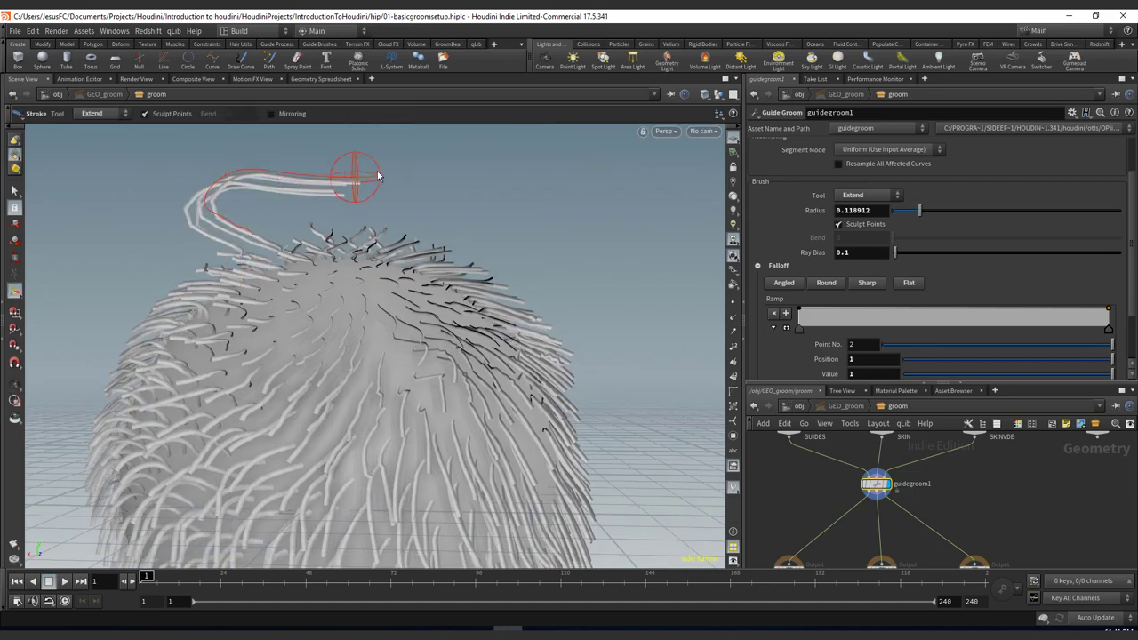
{"action": "mouse_move", "coordinate": [377, 173]}
{"action": "left_mouse_down"}
{"action": "mouse_move", "coordinate": [498, 158]}
{"action": "mouse_move", "coordinate": [604, 184]}
{"action": "mouse_move", "coordinate": [279, 132]}
{"action": "mouse_move", "coordinate": [243, 246]}
{"action": "left_mouse_up"}
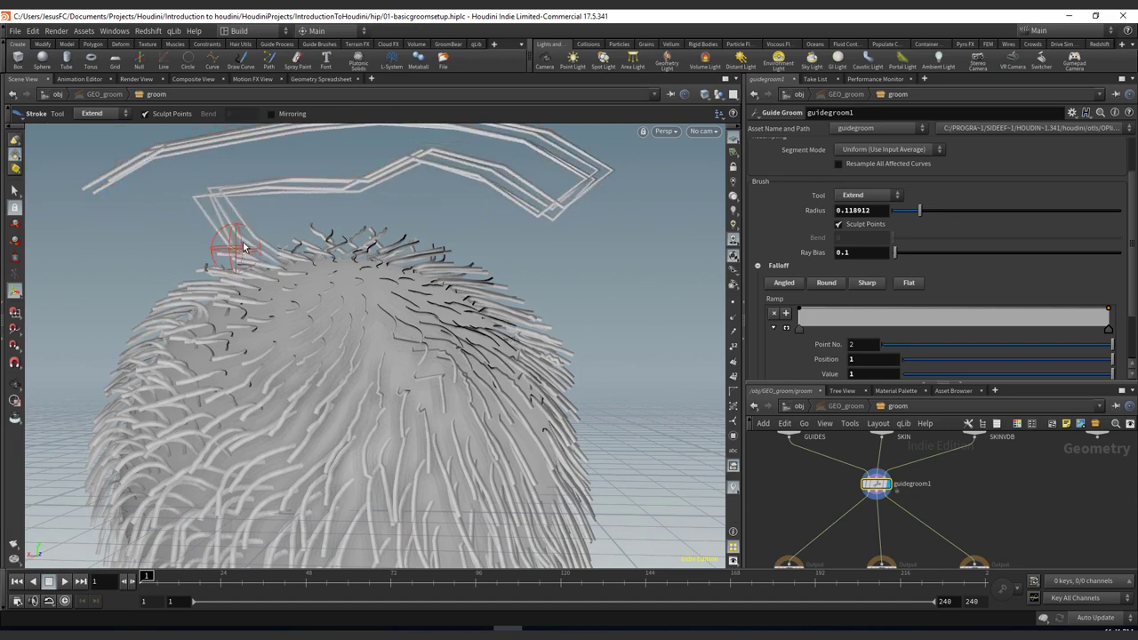
Step: Undo the extension of the crown guides
{"action": "left_click_drag", "start_coordinate": [214, 199], "coordinate": [325, 197], "text": "alt"}
{"action": "mouse_move", "coordinate": [325, 197]}
{"action": "right_mouse_down", "text": "alt"}
{"action": "mouse_move", "coordinate": [282, 267]}
{"action": "mouse_move", "coordinate": [245, 188]}
{"action": "right_mouse_up", "text": "alt"}
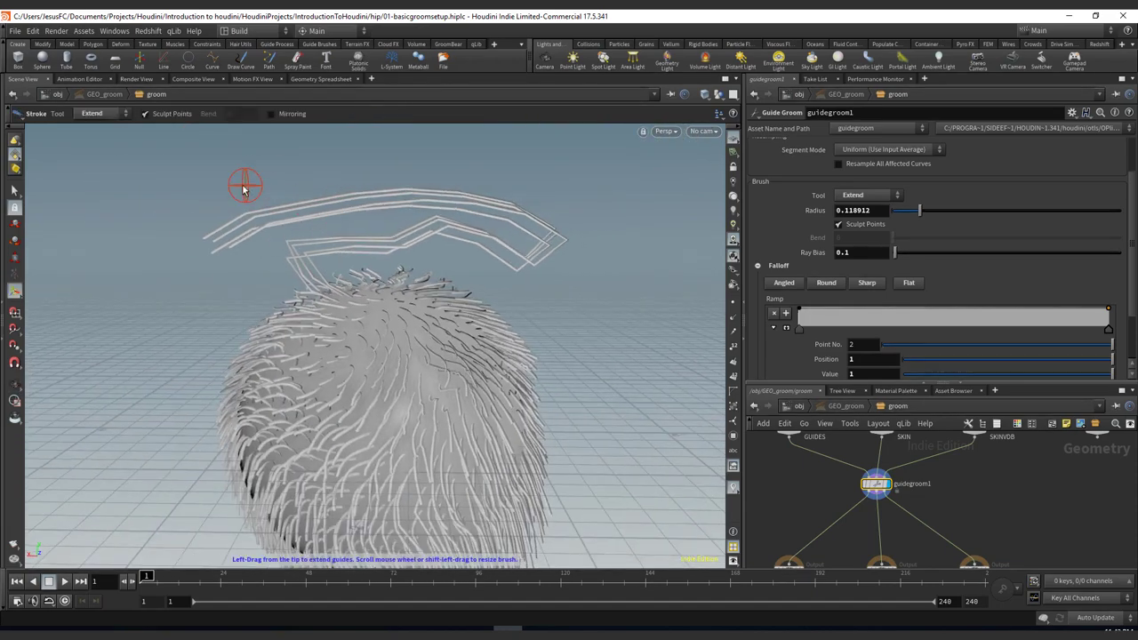
{"action": "key", "text": "ctrl+z"}
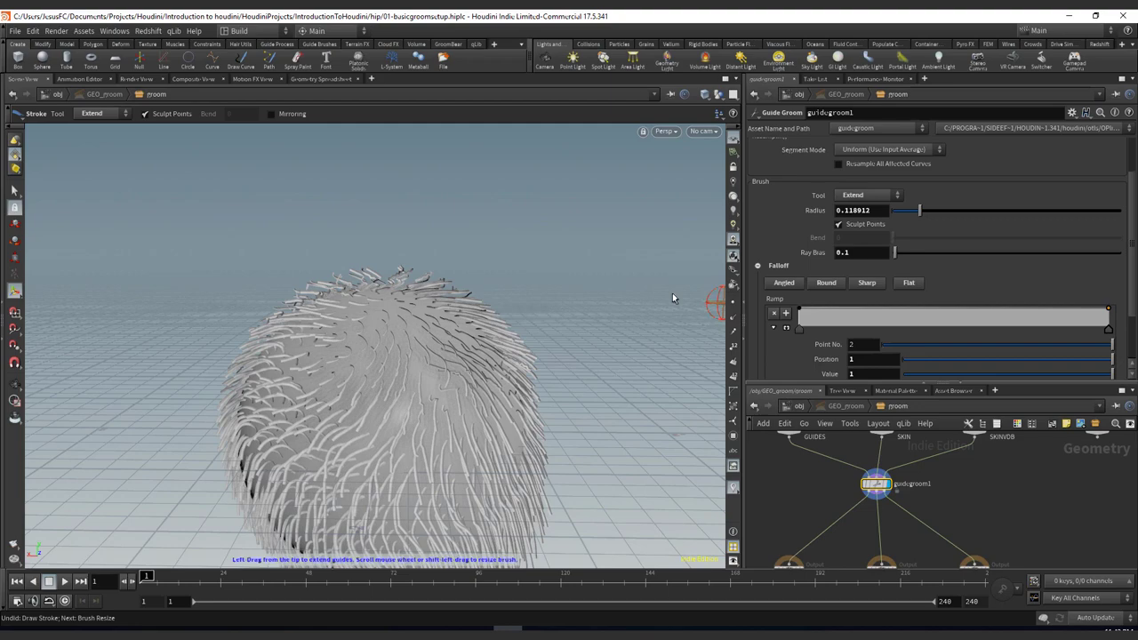
Step: Turn on point display in the viewport to show the points along the guides
{"action": "left_click", "coordinate": [734, 303]}
{"action": "mouse_move", "coordinate": [539, 308]}
{"action": "right_mouse_down", "text": "alt"}
{"action": "mouse_move", "coordinate": [432, 228]}
{"action": "mouse_move", "coordinate": [373, 255]}
{"action": "right_mouse_up", "text": "alt"}
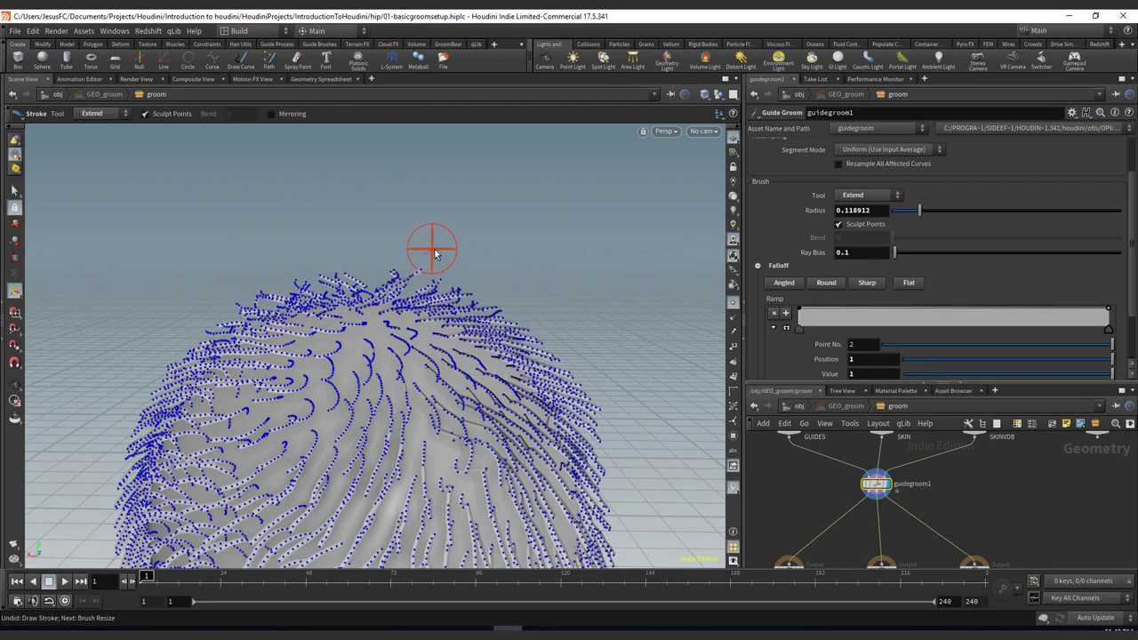
Step: Try extending a single crown guide with a long zigzag stroke, and undo it
{"action": "left_click_drag", "start_coordinate": [534, 244], "coordinate": [671, 226]}
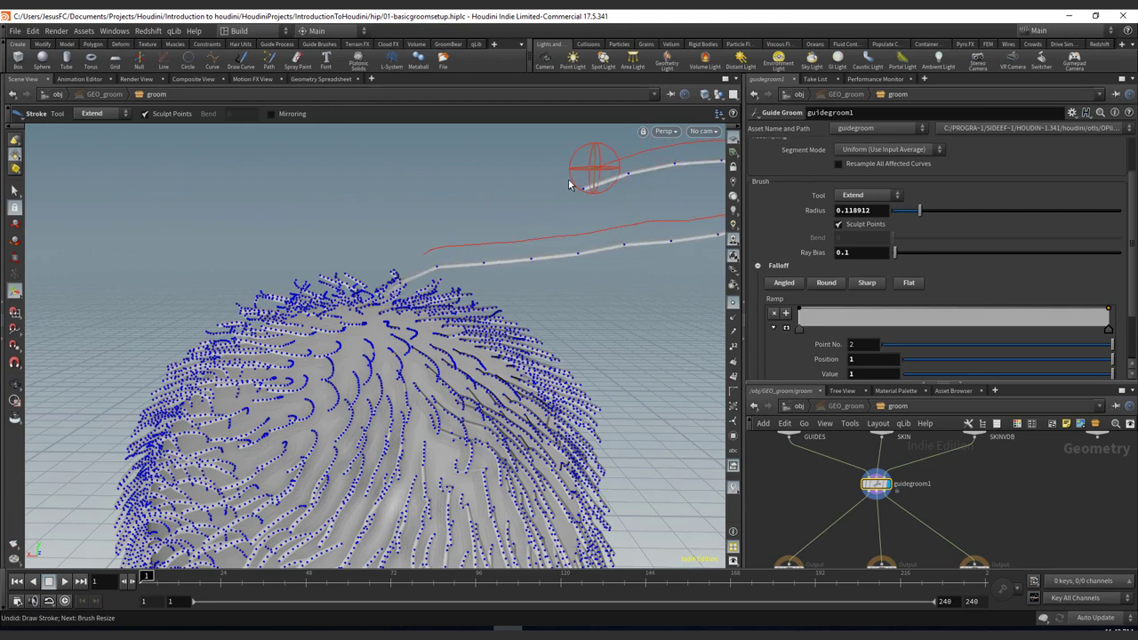
{"action": "mouse_move", "coordinate": [569, 184]}
{"action": "left_mouse_down"}
{"action": "mouse_move", "coordinate": [332, 247]}
{"action": "mouse_move", "coordinate": [189, 184]}
{"action": "mouse_move", "coordinate": [365, 178]}
{"action": "mouse_move", "coordinate": [579, 141]}
{"action": "mouse_move", "coordinate": [584, 116]}
{"action": "mouse_move", "coordinate": [404, 95]}
{"action": "mouse_move", "coordinate": [252, 117]}
{"action": "mouse_move", "coordinate": [137, 161]}
{"action": "mouse_move", "coordinate": [96, 251]}
{"action": "left_mouse_up"}
{"action": "right_click_drag", "start_coordinate": [363, 240], "coordinate": [368, 257], "text": "alt"}
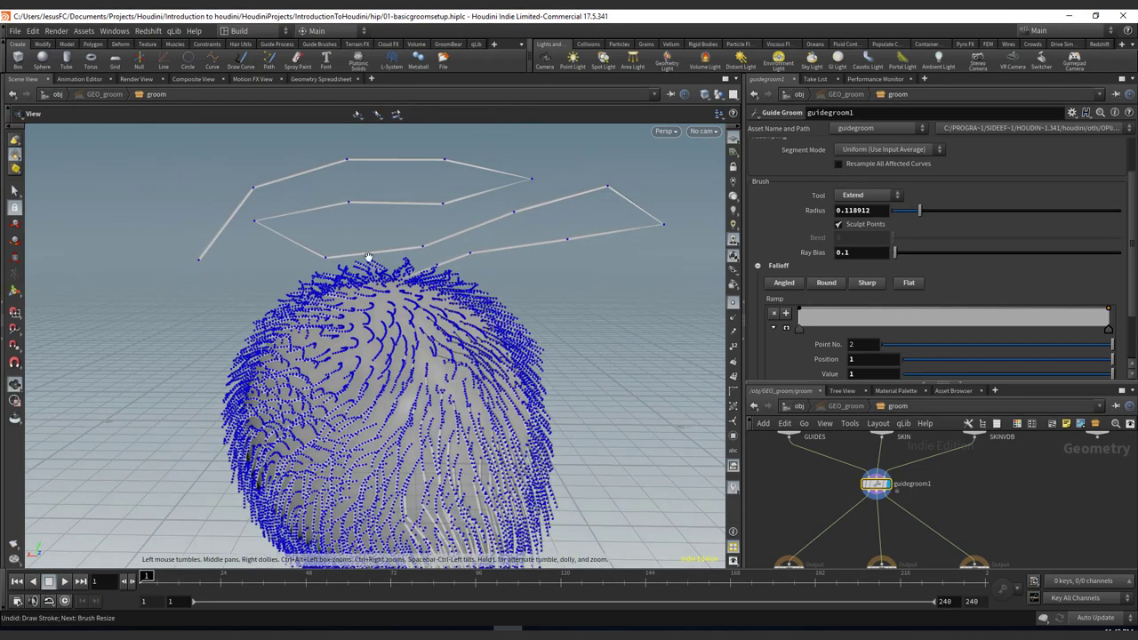
{"action": "left_click_drag", "start_coordinate": [368, 257], "coordinate": [449, 227], "text": "alt"}
{"action": "key", "text": "ctrl+z"}
Step: Reduce the brush radius to about 0.062 and extend several guide tufts outward from one side of the head
{"action": "mouse_move", "coordinate": [431, 267]}
{"action": "left_mouse_down", "text": "alt"}
{"action": "mouse_move", "coordinate": [365, 300]}
{"action": "mouse_move", "coordinate": [340, 295]}
{"action": "left_mouse_up", "text": "alt"}
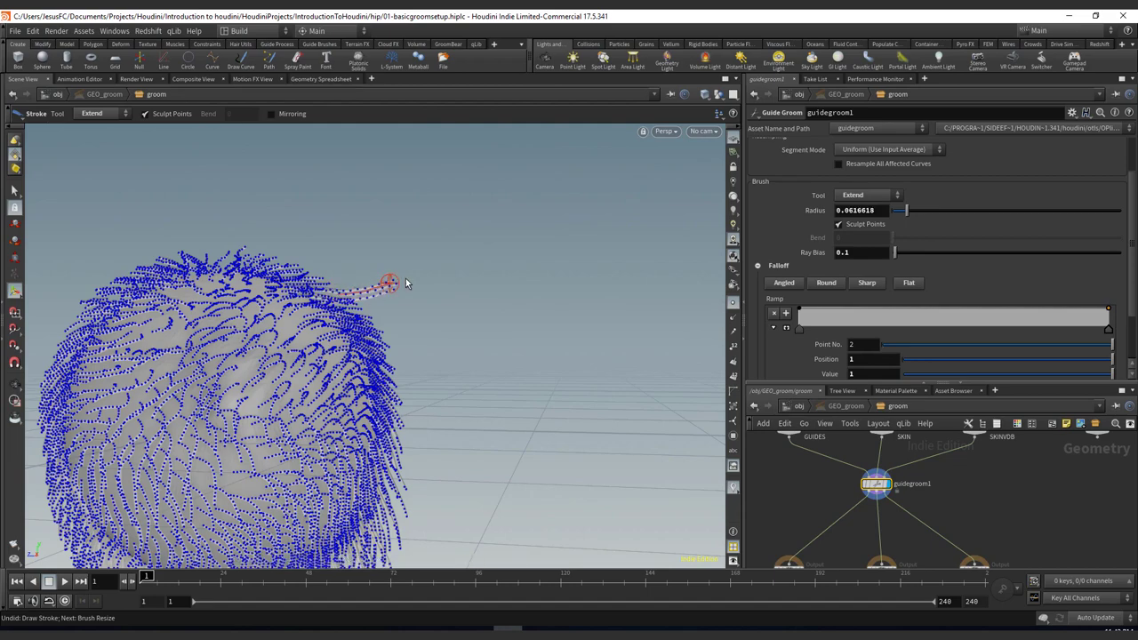
{"action": "mouse_move", "coordinate": [498, 334]}
{"action": "left_mouse_down", "text": "alt"}
{"action": "mouse_move", "coordinate": [416, 265]}
{"action": "mouse_move", "coordinate": [583, 371]}
{"action": "mouse_move", "coordinate": [510, 367]}
{"action": "left_mouse_up", "text": "alt"}
{"action": "left_click_drag", "start_coordinate": [317, 216], "coordinate": [508, 220]}
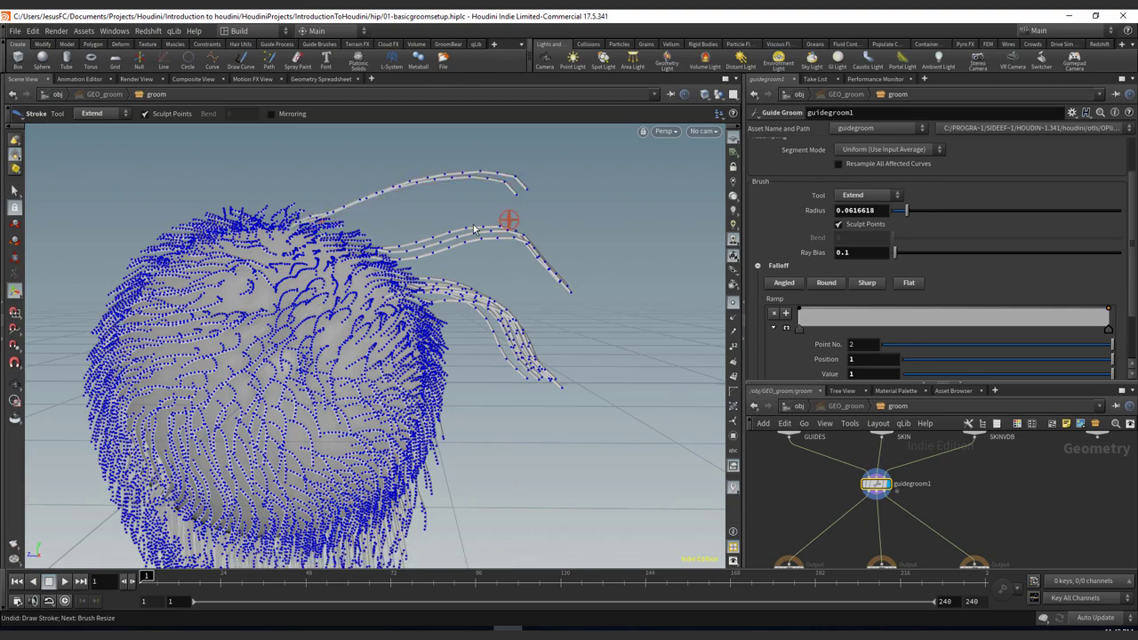
Step: Undo the extension strokes on the side tufts
{"action": "key", "text": "ctrl+z"}
{"action": "key", "text": "ctrl+z"}
{"action": "key", "text": "ctrl+z"}
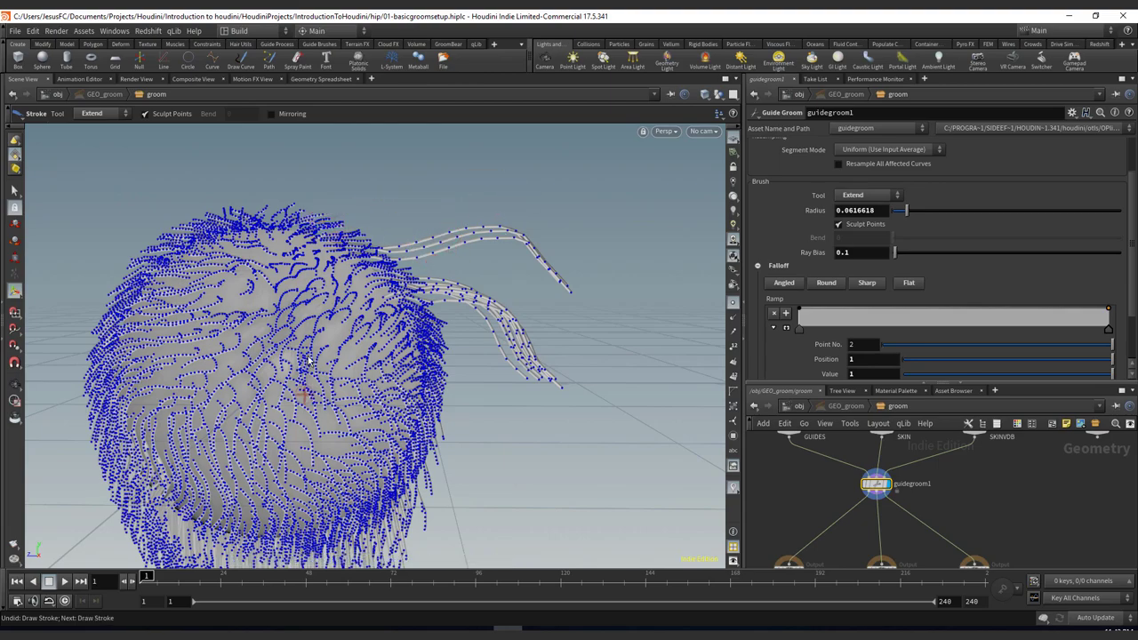
Step: Try extending a close-up tuft of guides at the upper side of the head
{"action": "mouse_move", "coordinate": [389, 228]}
{"action": "left_mouse_down", "text": "alt"}
{"action": "mouse_move", "coordinate": [357, 257]}
{"action": "mouse_move", "coordinate": [214, 223]}
{"action": "mouse_move", "coordinate": [241, 226]}
{"action": "left_mouse_up", "text": "alt"}
{"action": "middle_click_drag", "start_coordinate": [241, 226], "coordinate": [345, 259], "text": "alt"}
{"action": "right_click_drag", "start_coordinate": [345, 259], "coordinate": [373, 278], "text": "alt"}
{"action": "left_click_drag", "start_coordinate": [373, 278], "coordinate": [236, 287], "text": "alt"}
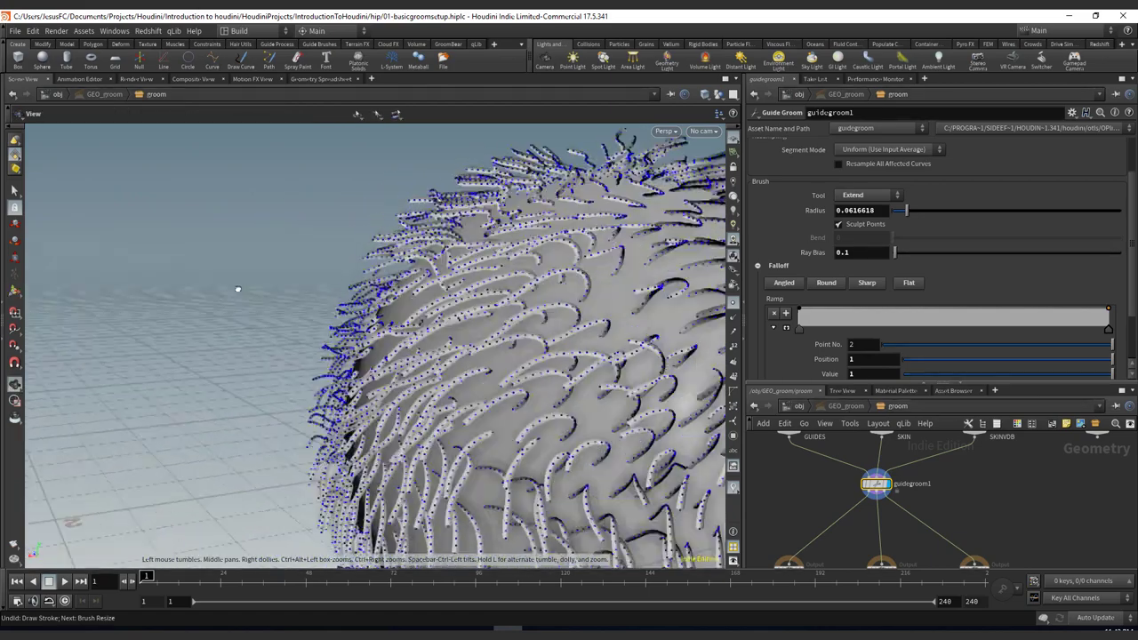
{"action": "left_click_drag", "start_coordinate": [300, 241], "coordinate": [275, 232], "text": "alt"}
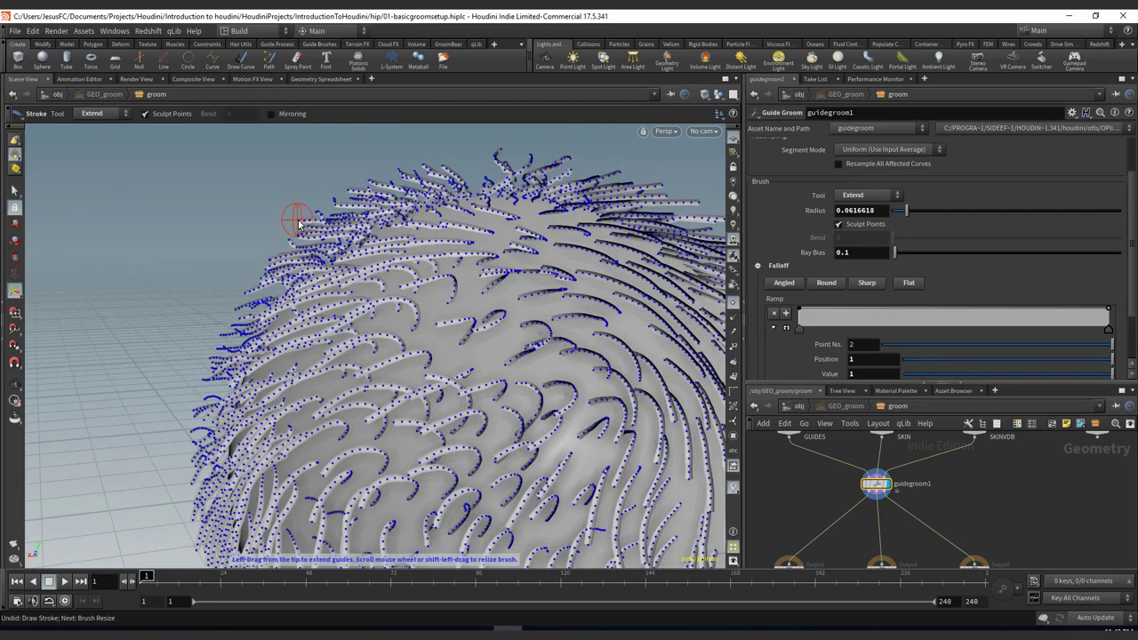
{"action": "mouse_move", "coordinate": [266, 223]}
{"action": "right_mouse_down", "text": "alt"}
{"action": "mouse_move", "coordinate": [274, 205]}
{"action": "mouse_move", "coordinate": [308, 208]}
{"action": "right_mouse_up", "text": "alt"}
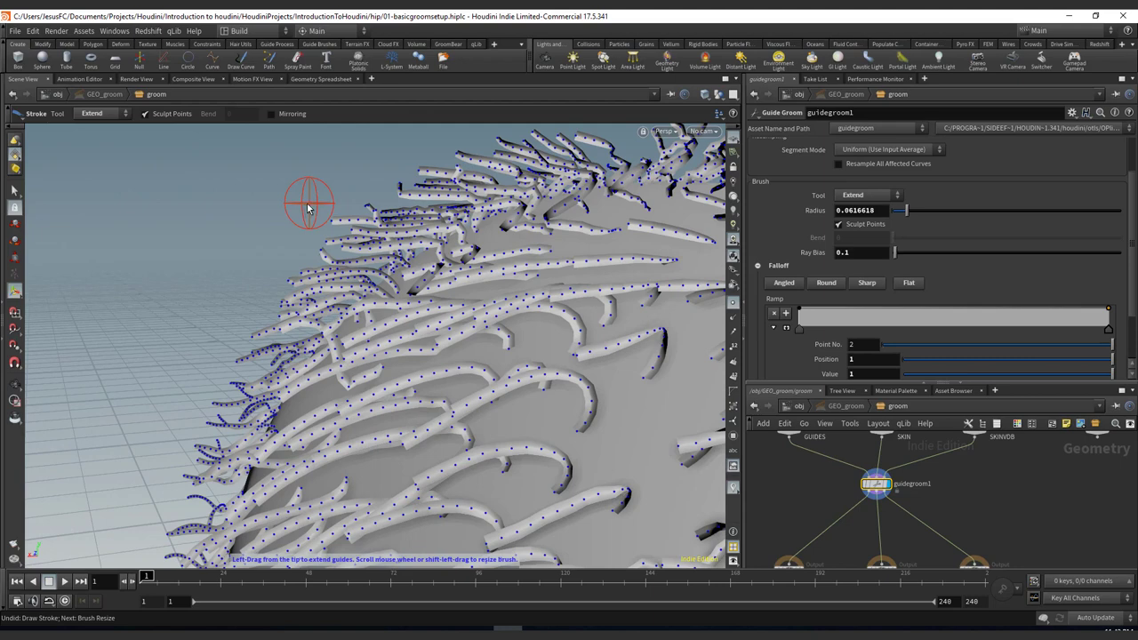
{"action": "mouse_move", "coordinate": [313, 211]}
{"action": "left_mouse_down"}
{"action": "mouse_move", "coordinate": [275, 204]}
{"action": "mouse_move", "coordinate": [174, 236]}
{"action": "left_mouse_up"}
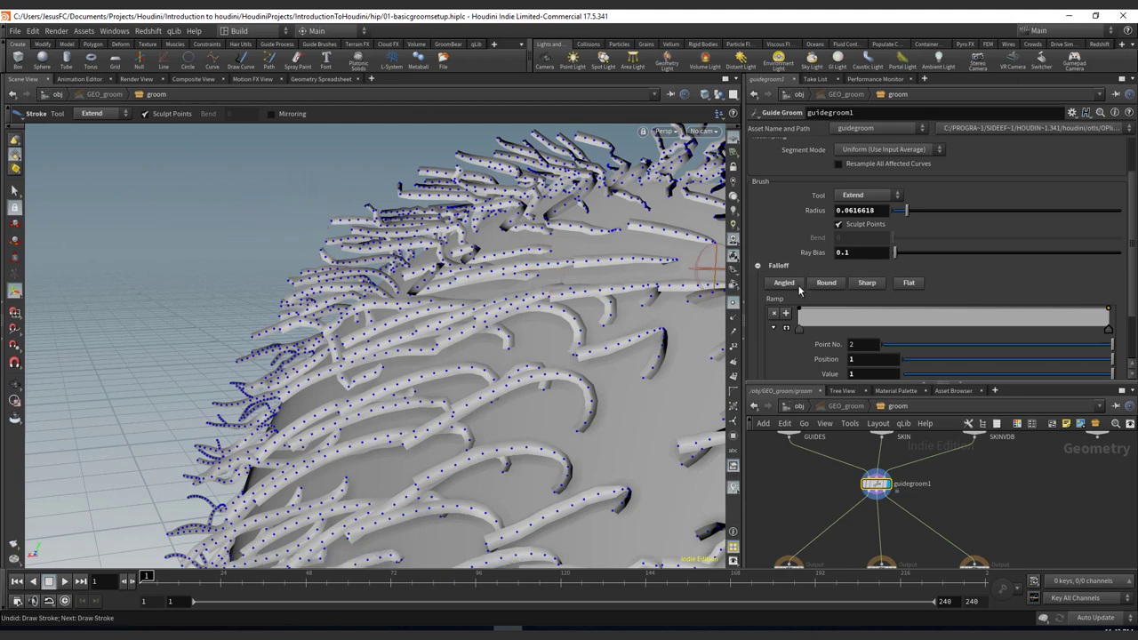
Step: Reshape the falloff ramp with a new point at about position 0.065, value 0, and set the end point's value to 0
{"action": "left_click_drag", "start_coordinate": [817, 314], "coordinate": [823, 345]}
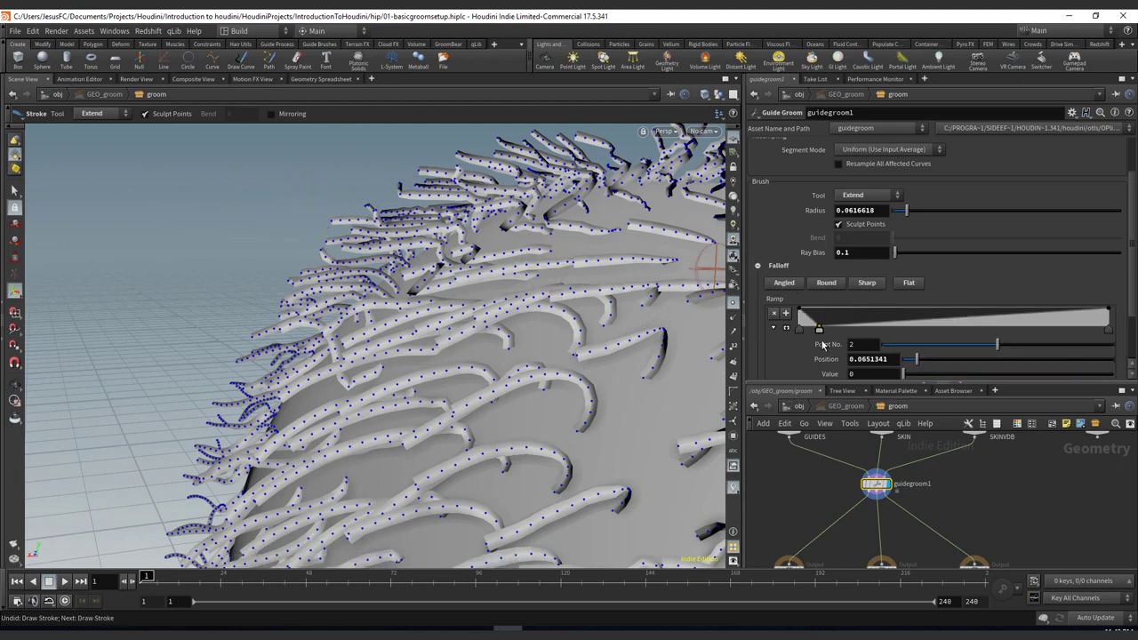
{"action": "mouse_move", "coordinate": [1109, 329]}
{"action": "left_mouse_down"}
{"action": "mouse_move", "coordinate": [1107, 349]}
{"action": "mouse_move", "coordinate": [1112, 338]}
{"action": "left_mouse_up"}
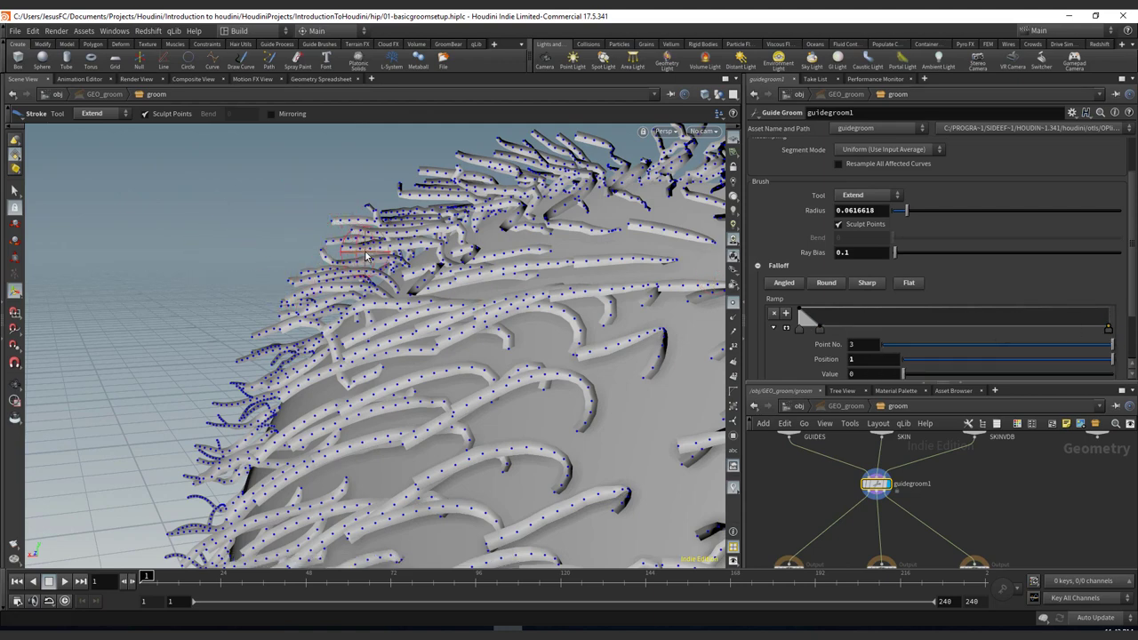
Step: Extend individual guides outward from the upper side of the head using the narrow falloff
{"action": "mouse_move", "coordinate": [308, 255]}
{"action": "left_mouse_down"}
{"action": "mouse_move", "coordinate": [159, 237]}
{"action": "mouse_move", "coordinate": [98, 274]}
{"action": "left_mouse_up"}
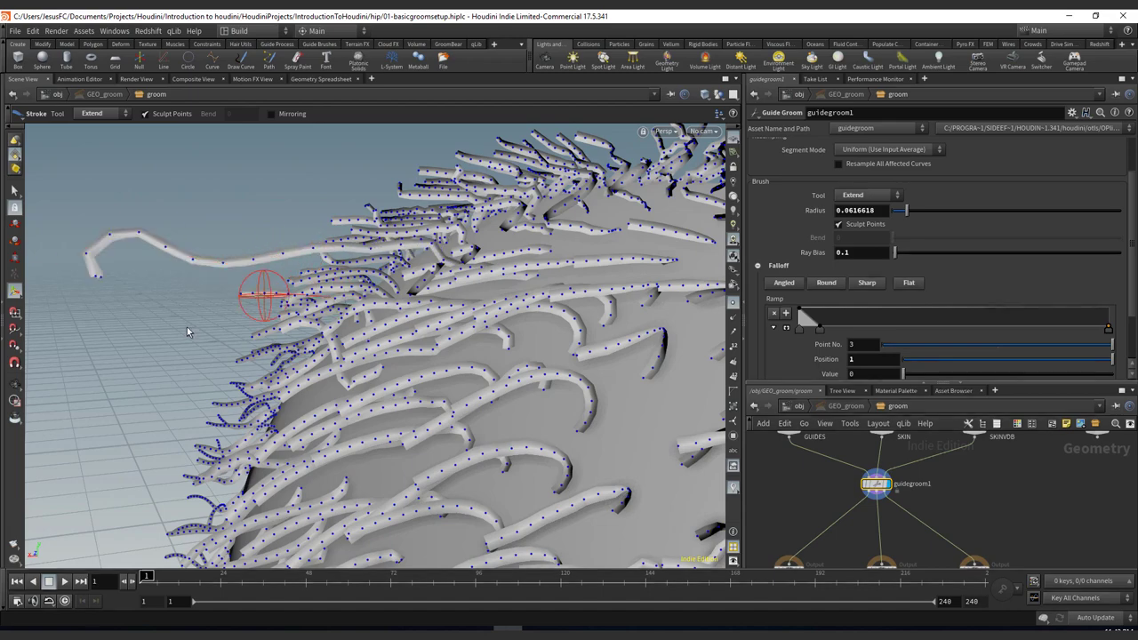
{"action": "mouse_move", "coordinate": [186, 327]}
{"action": "left_mouse_down"}
{"action": "mouse_move", "coordinate": [166, 336]}
{"action": "mouse_move", "coordinate": [170, 361]}
{"action": "left_mouse_up"}
{"action": "mouse_move", "coordinate": [249, 309]}
{"action": "left_mouse_down", "text": "alt"}
{"action": "mouse_move", "coordinate": [313, 237]}
{"action": "mouse_move", "coordinate": [269, 233]}
{"action": "left_mouse_up", "text": "alt"}
{"action": "mouse_move", "coordinate": [298, 327]}
{"action": "left_mouse_down"}
{"action": "mouse_move", "coordinate": [142, 391]}
{"action": "mouse_move", "coordinate": [153, 351]}
{"action": "mouse_move", "coordinate": [143, 362]}
{"action": "mouse_move", "coordinate": [203, 335]}
{"action": "mouse_move", "coordinate": [143, 371]}
{"action": "mouse_move", "coordinate": [148, 361]}
{"action": "mouse_move", "coordinate": [100, 334]}
{"action": "mouse_move", "coordinate": [183, 229]}
{"action": "mouse_move", "coordinate": [234, 217]}
{"action": "left_mouse_up"}
{"action": "key", "text": "Escape"}
{"action": "mouse_move", "coordinate": [235, 218]}
{"action": "right_mouse_down"}
{"action": "mouse_move", "coordinate": [274, 184]}
{"action": "mouse_move", "coordinate": [279, 203]}
{"action": "right_mouse_up"}
Step: Extend single guides from the lower side and crown into long loose strands around the head, and undo all the test strokes
{"action": "left_click_drag", "start_coordinate": [268, 382], "coordinate": [166, 456]}
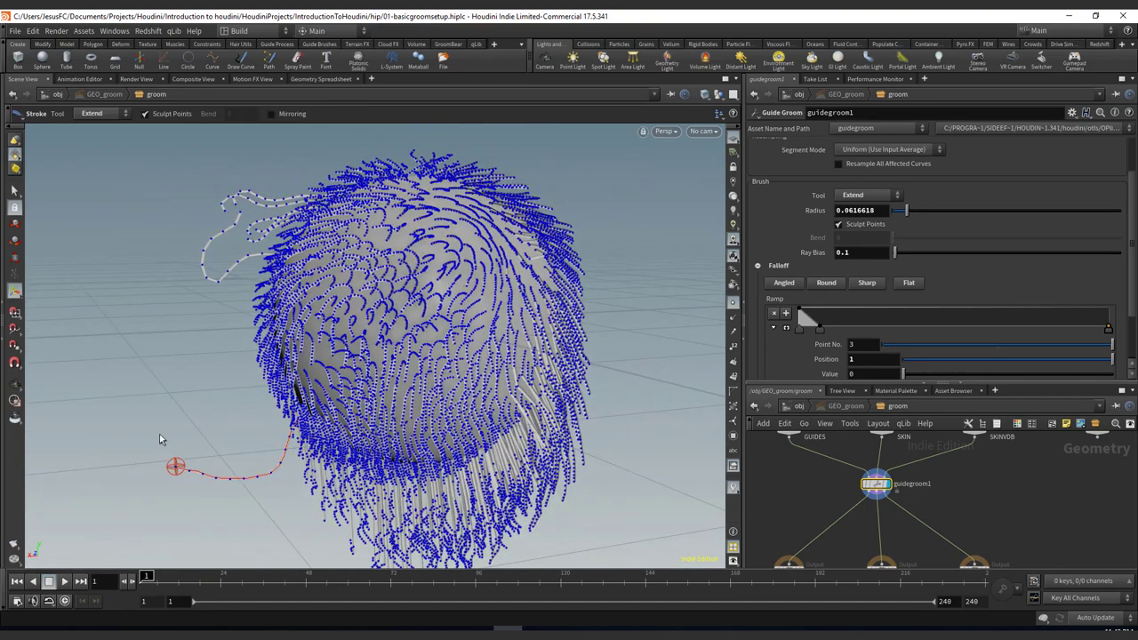
{"action": "left_click_drag", "start_coordinate": [127, 274], "coordinate": [128, 278]}
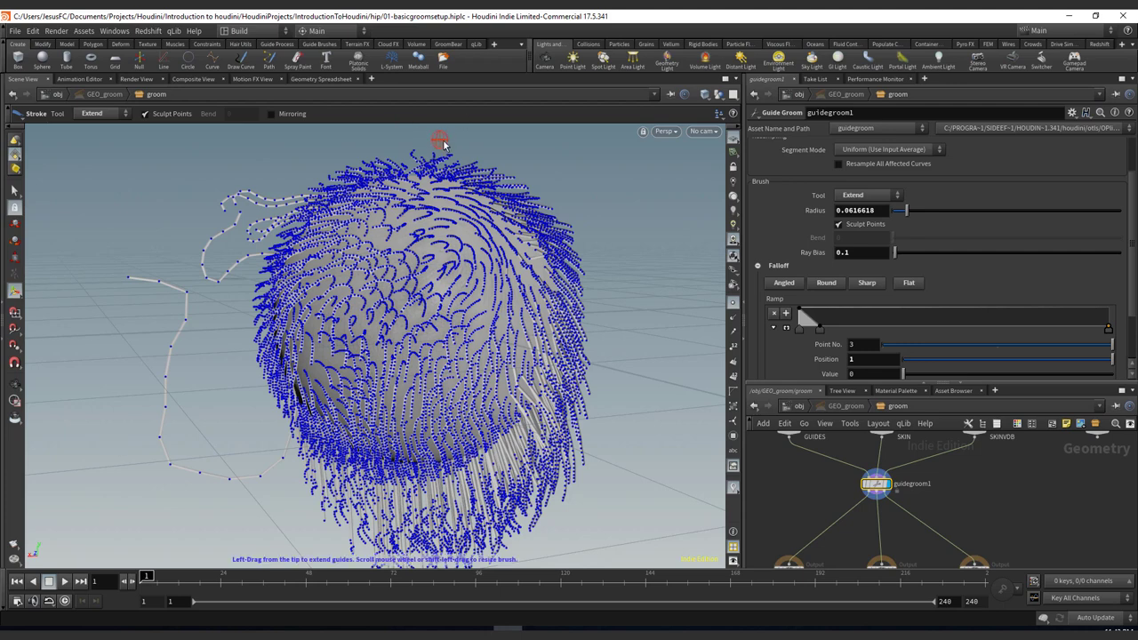
{"action": "left_click_drag", "start_coordinate": [447, 158], "coordinate": [516, 152]}
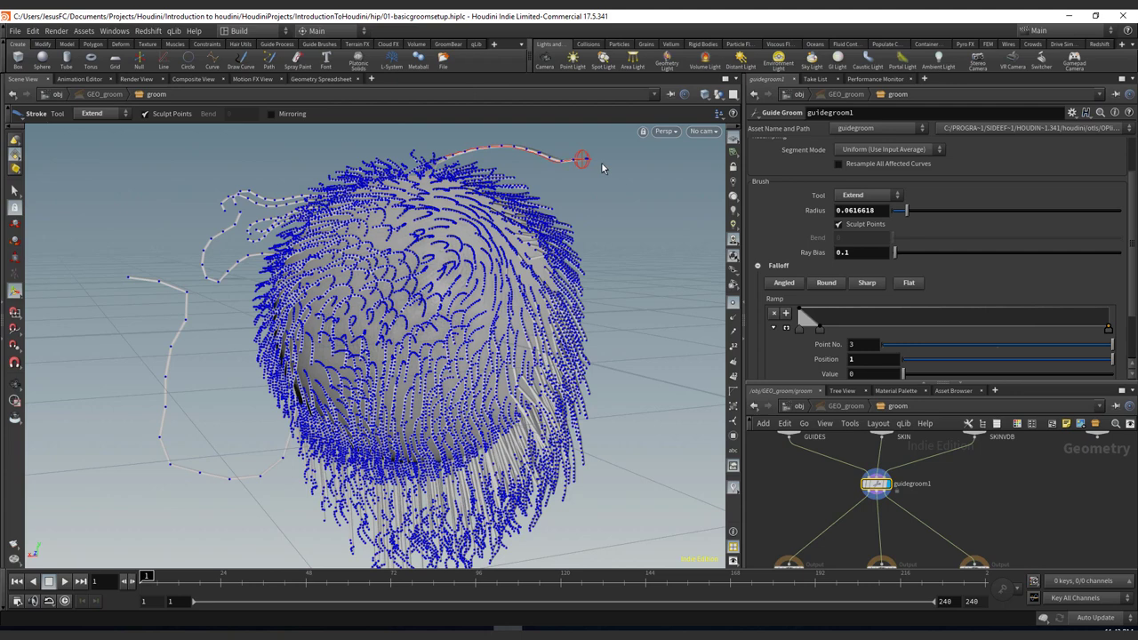
{"action": "mouse_move", "coordinate": [631, 398]}
{"action": "left_mouse_down"}
{"action": "mouse_move", "coordinate": [635, 500]}
{"action": "mouse_move", "coordinate": [591, 579]}
{"action": "mouse_move", "coordinate": [369, 597]}
{"action": "mouse_move", "coordinate": [203, 380]}
{"action": "mouse_move", "coordinate": [211, 170]}
{"action": "mouse_move", "coordinate": [396, 146]}
{"action": "mouse_move", "coordinate": [613, 178]}
{"action": "mouse_move", "coordinate": [694, 516]}
{"action": "mouse_move", "coordinate": [666, 554]}
{"action": "mouse_move", "coordinate": [140, 519]}
{"action": "mouse_move", "coordinate": [353, 190]}
{"action": "mouse_move", "coordinate": [617, 172]}
{"action": "mouse_move", "coordinate": [681, 243]}
{"action": "mouse_move", "coordinate": [643, 419]}
{"action": "mouse_move", "coordinate": [588, 538]}
{"action": "mouse_move", "coordinate": [326, 546]}
{"action": "mouse_move", "coordinate": [183, 343]}
{"action": "mouse_move", "coordinate": [222, 170]}
{"action": "mouse_move", "coordinate": [554, 189]}
{"action": "mouse_move", "coordinate": [704, 264]}
{"action": "left_mouse_up"}
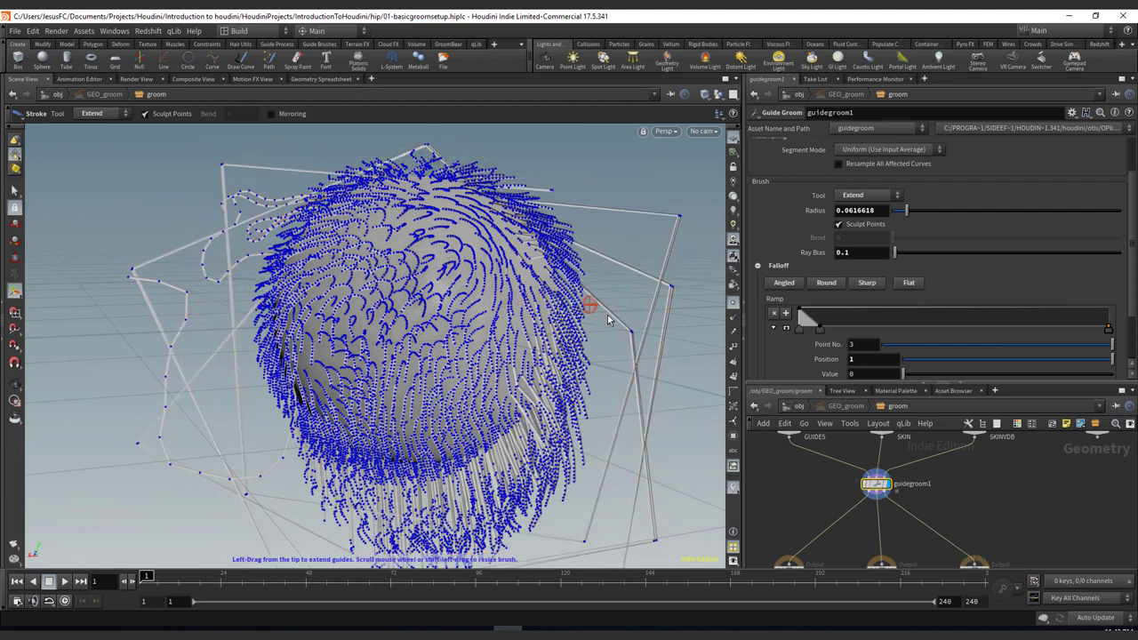
{"action": "key", "text": "ctrl+z"}
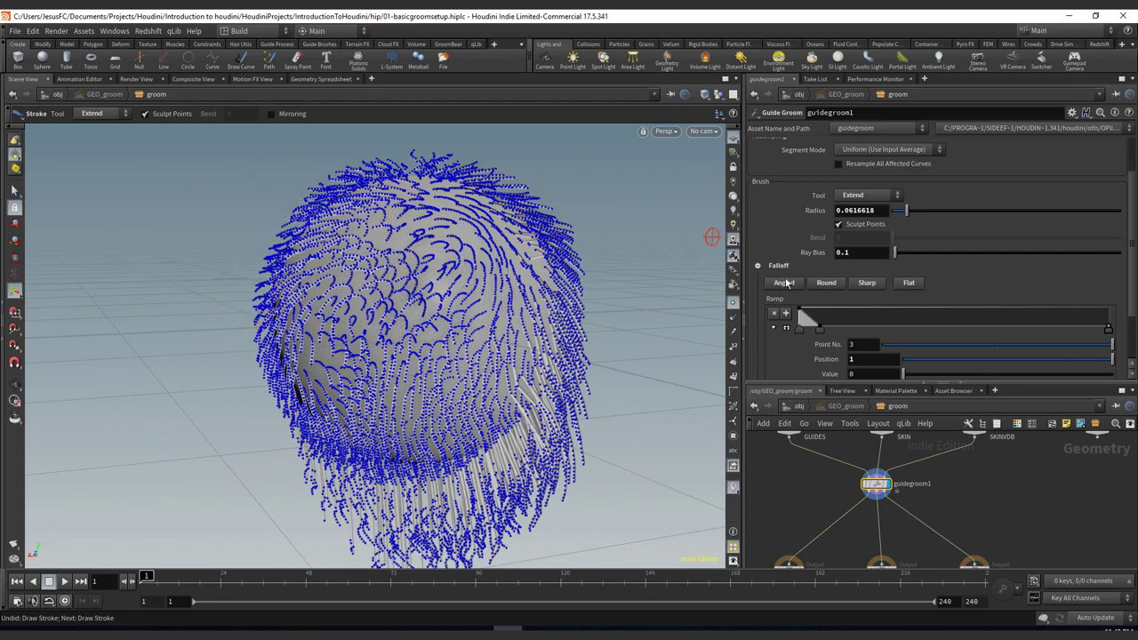
Step: Try the Sharp brush falloff preset and replace it with the Round preset
{"action": "left_click", "coordinate": [867, 283]}
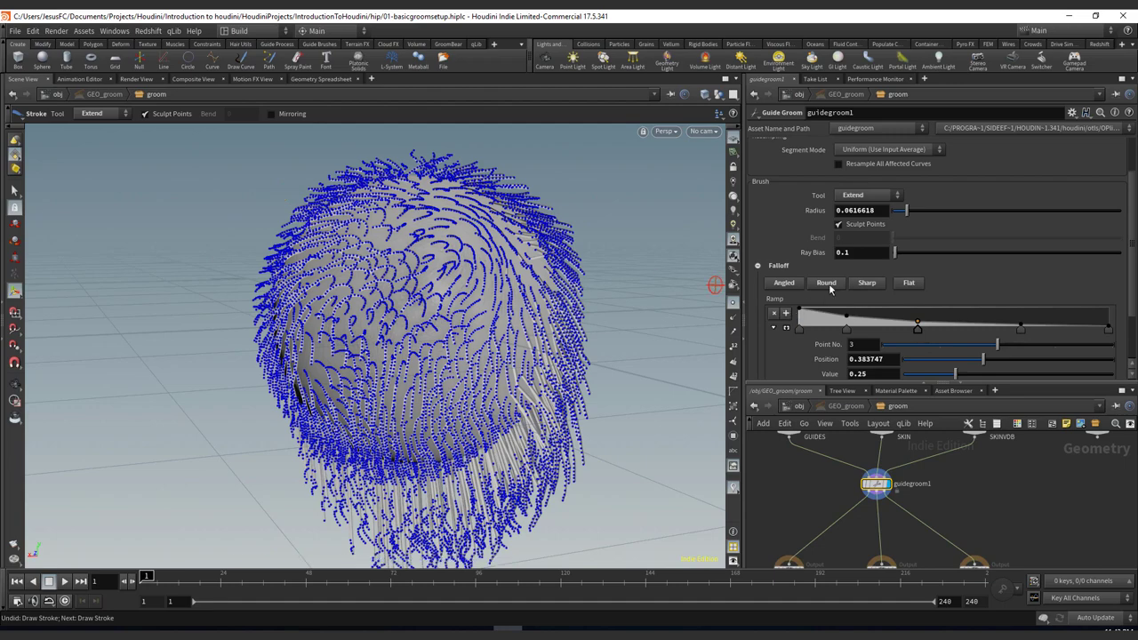
{"action": "left_click", "coordinate": [827, 282]}
Step: Try extending guides at the side of the head with the Round falloff, and undo the strokes
{"action": "mouse_move", "coordinate": [269, 253]}
{"action": "left_mouse_down"}
{"action": "mouse_move", "coordinate": [147, 292]}
{"action": "mouse_move", "coordinate": [201, 252]}
{"action": "mouse_move", "coordinate": [199, 294]}
{"action": "mouse_move", "coordinate": [228, 333]}
{"action": "mouse_move", "coordinate": [277, 336]}
{"action": "left_mouse_up"}
{"action": "key", "text": "ctrl+z"}
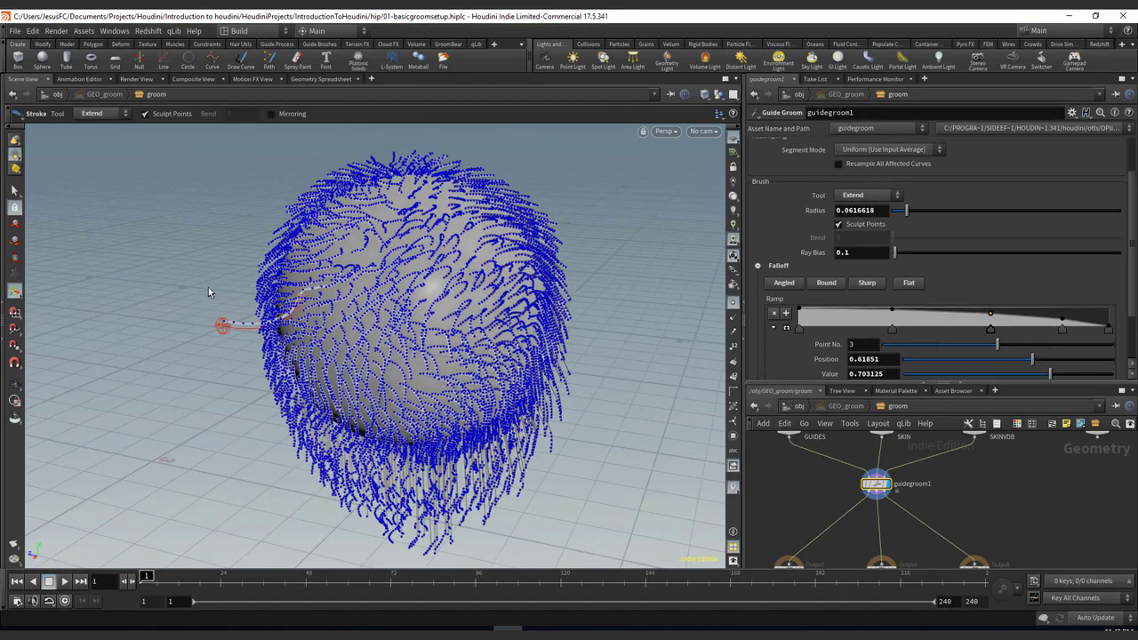
{"action": "mouse_move", "coordinate": [250, 305]}
{"action": "left_mouse_down", "text": "alt"}
{"action": "mouse_move", "coordinate": [386, 323]}
{"action": "mouse_move", "coordinate": [368, 331]}
{"action": "left_mouse_up", "text": "alt"}
{"action": "key", "text": "ctrl+z"}
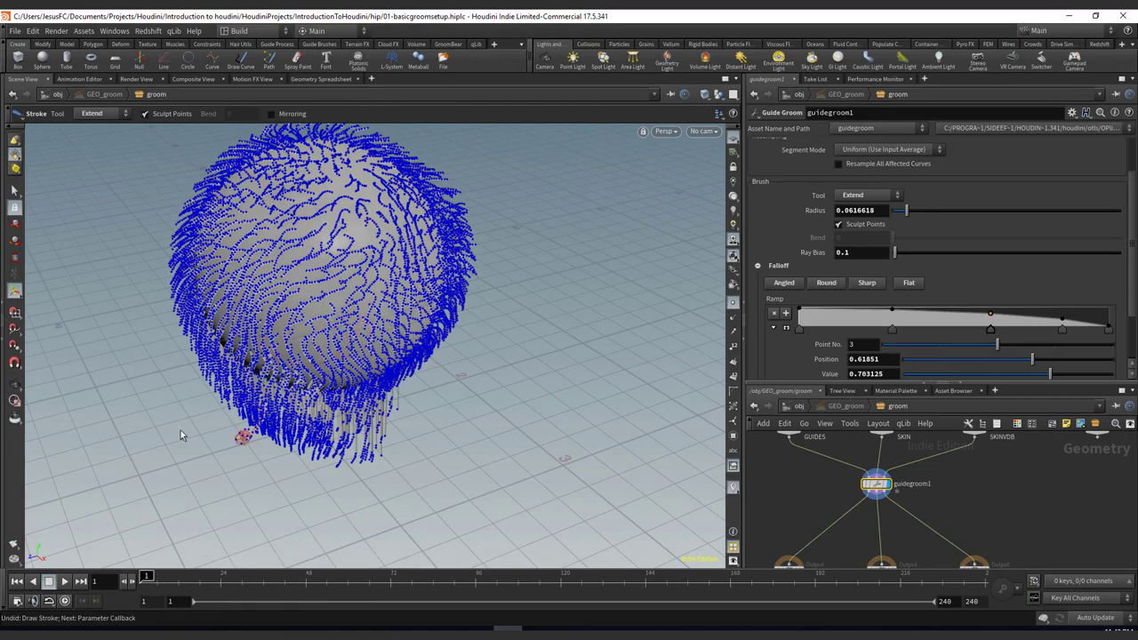
Step: Extend guides along the lower edge of the hair into spiral curls
{"action": "key", "text": "Escape"}
{"action": "mouse_move", "coordinate": [204, 409]}
{"action": "left_mouse_down"}
{"action": "mouse_move", "coordinate": [424, 411]}
{"action": "mouse_move", "coordinate": [549, 359]}
{"action": "mouse_move", "coordinate": [407, 287]}
{"action": "left_mouse_up"}
{"action": "right_click_drag", "start_coordinate": [407, 287], "coordinate": [432, 244]}
{"action": "middle_click_drag", "start_coordinate": [186, 383], "coordinate": [342, 324]}
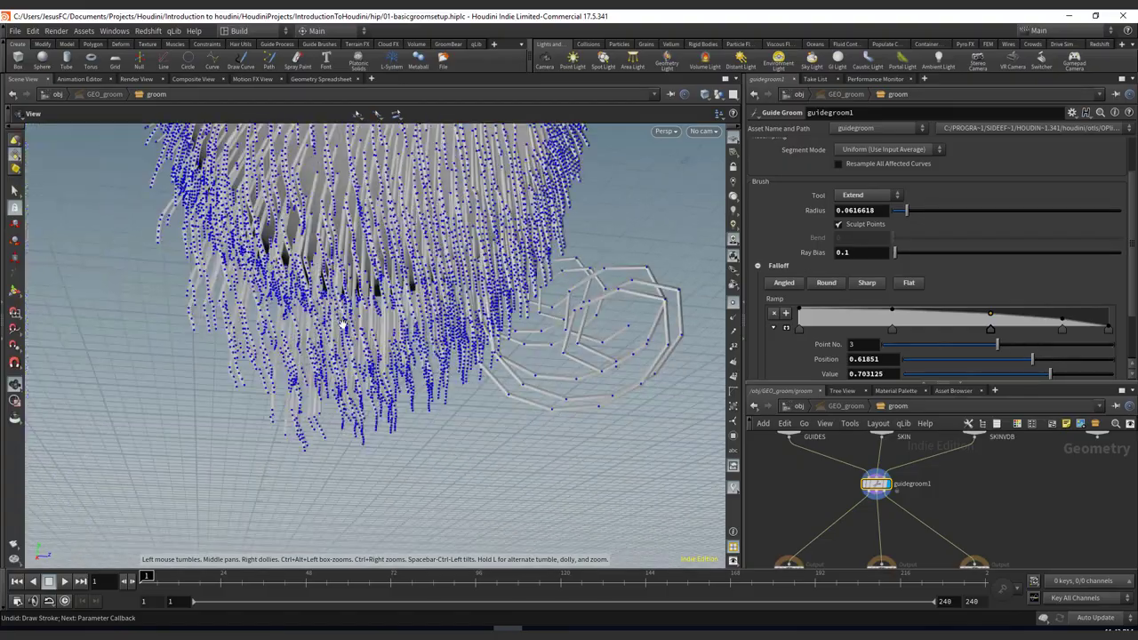
{"action": "mouse_move", "coordinate": [343, 325]}
{"action": "left_mouse_down", "text": "alt"}
{"action": "mouse_move", "coordinate": [371, 436]}
{"action": "mouse_move", "coordinate": [335, 479]}
{"action": "mouse_move", "coordinate": [313, 411]}
{"action": "mouse_move", "coordinate": [353, 446]}
{"action": "mouse_move", "coordinate": [299, 452]}
{"action": "mouse_move", "coordinate": [574, 475]}
{"action": "mouse_move", "coordinate": [362, 425]}
{"action": "left_mouse_up", "text": "alt"}
{"action": "key", "text": "Escape"}
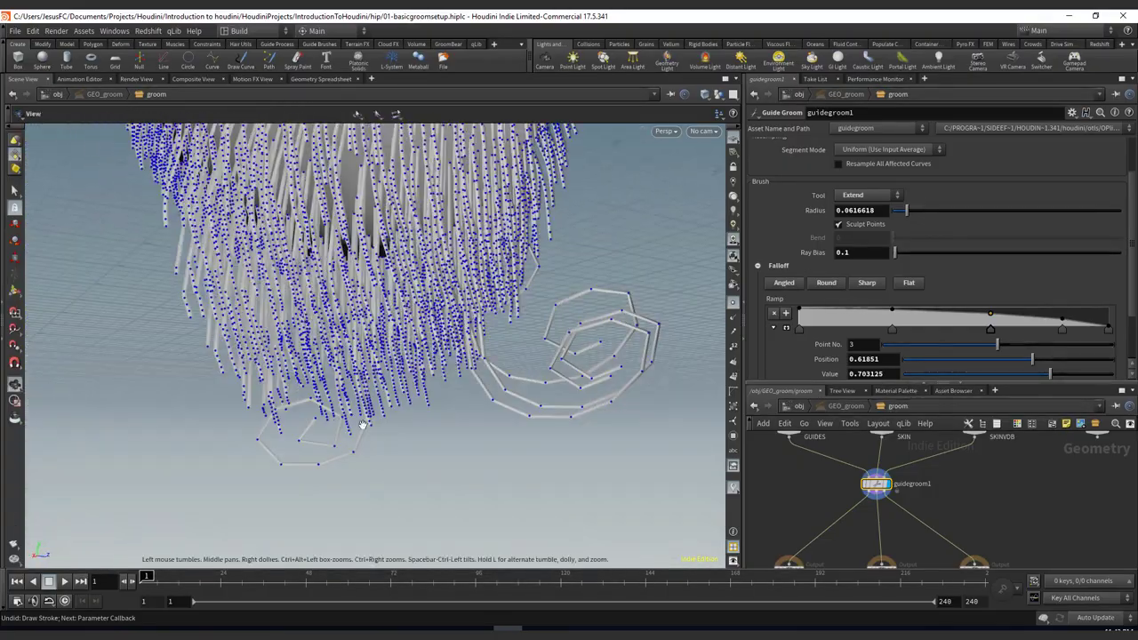
Step: Extend more guides on the opposite side of the lower hairline into a matching curl
{"action": "middle_click_drag", "start_coordinate": [363, 425], "coordinate": [384, 523], "text": "alt"}
{"action": "mouse_move", "coordinate": [224, 389]}
{"action": "left_mouse_down"}
{"action": "mouse_move", "coordinate": [209, 453]}
{"action": "mouse_move", "coordinate": [160, 386]}
{"action": "mouse_move", "coordinate": [160, 414]}
{"action": "left_mouse_up"}
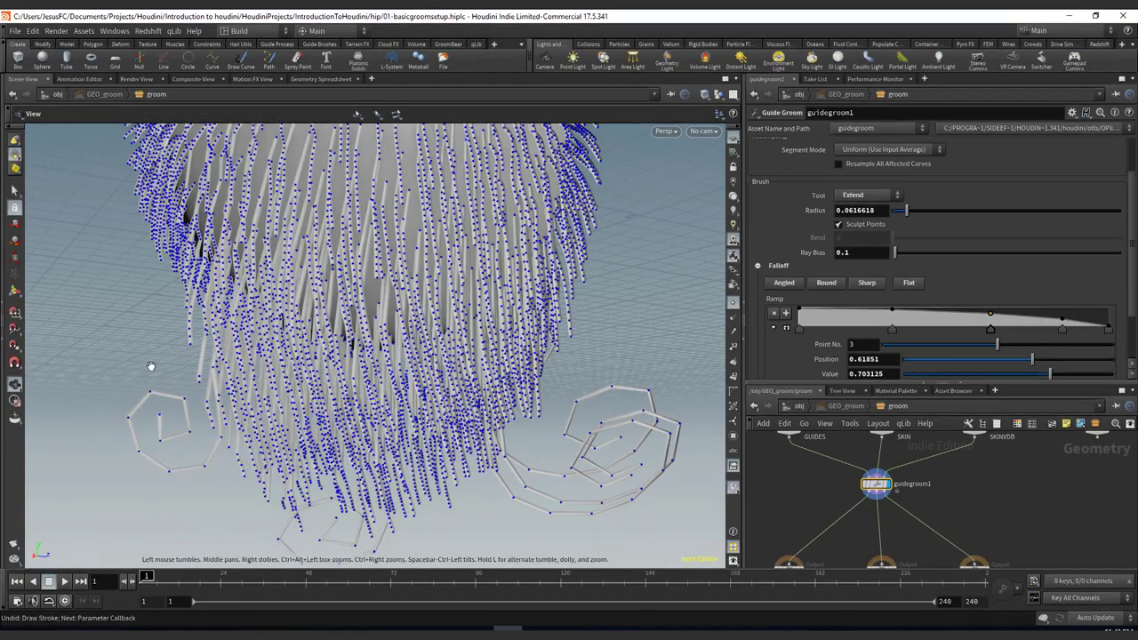
{"action": "mouse_move", "coordinate": [151, 366]}
{"action": "left_mouse_down"}
{"action": "mouse_move", "coordinate": [205, 463]}
{"action": "mouse_move", "coordinate": [240, 423]}
{"action": "mouse_move", "coordinate": [166, 480]}
{"action": "left_mouse_up"}
{"action": "key", "text": "Return"}
{"action": "left_click_drag", "start_coordinate": [199, 442], "coordinate": [203, 446]}
Step: Collapse the brush's Falloff settings on the guide groom node
{"action": "mouse_move", "coordinate": [203, 447]}
{"action": "left_mouse_down", "text": "alt"}
{"action": "mouse_move", "coordinate": [361, 450]}
{"action": "mouse_move", "coordinate": [395, 436]}
{"action": "left_mouse_up", "text": "alt"}
{"action": "mouse_move", "coordinate": [117, 226]}
{"action": "left_mouse_down", "text": "alt"}
{"action": "mouse_move", "coordinate": [133, 300]}
{"action": "mouse_move", "coordinate": [121, 342]}
{"action": "mouse_move", "coordinate": [97, 356]}
{"action": "mouse_move", "coordinate": [274, 324]}
{"action": "mouse_move", "coordinate": [338, 234]}
{"action": "mouse_move", "coordinate": [404, 258]}
{"action": "mouse_move", "coordinate": [482, 352]}
{"action": "mouse_move", "coordinate": [425, 258]}
{"action": "left_mouse_up", "text": "alt"}
{"action": "key", "text": "Return"}
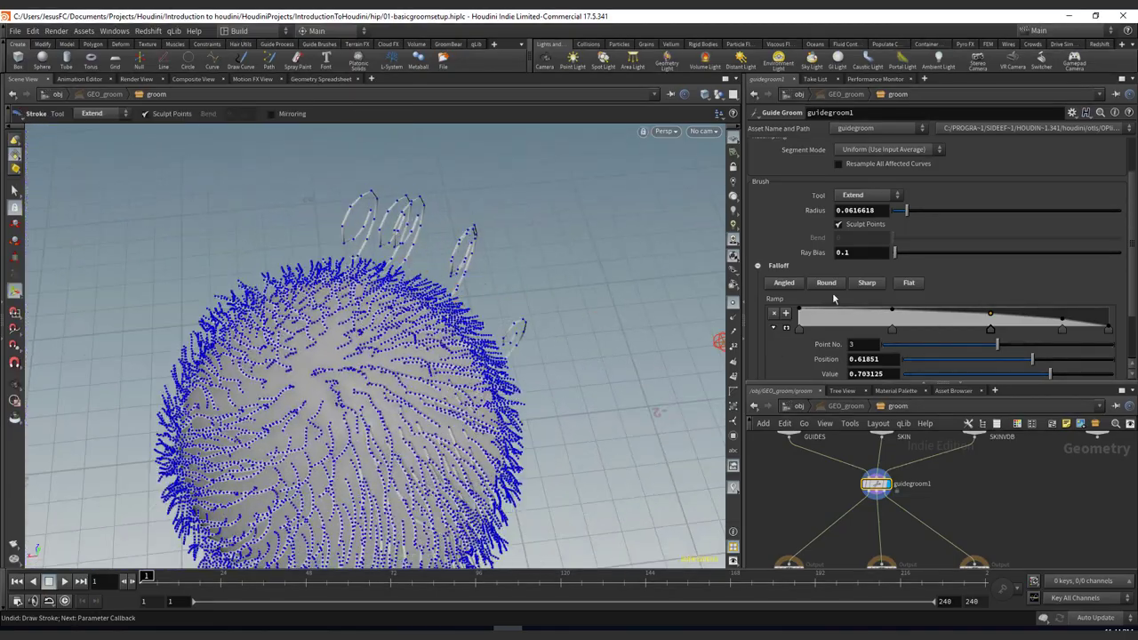
{"action": "left_click", "coordinate": [757, 266]}
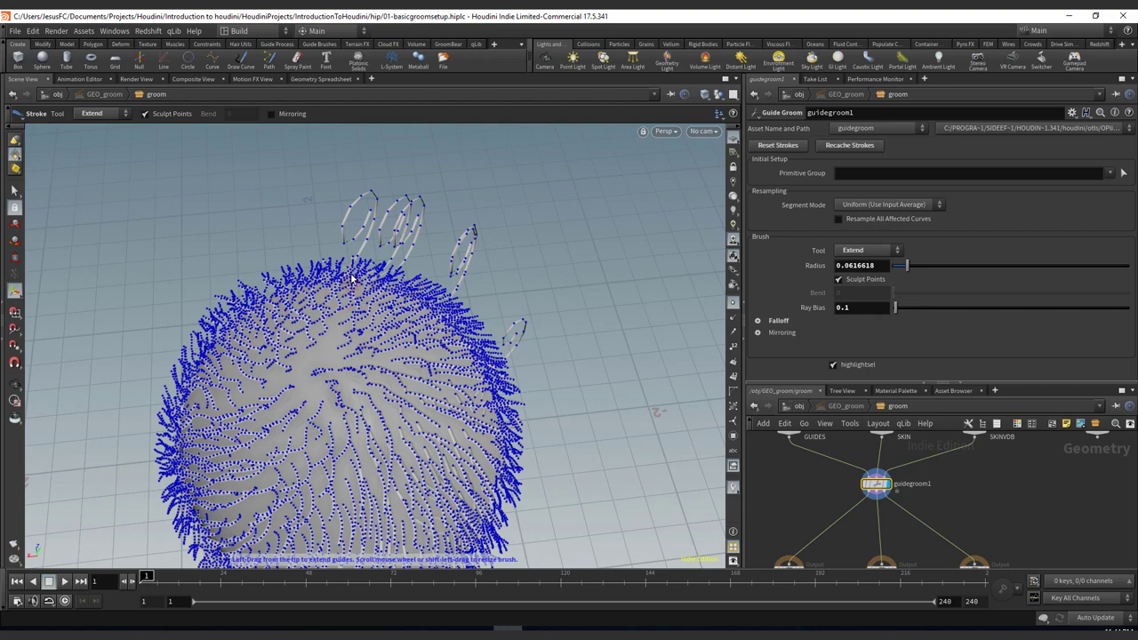
Step: Insert a PolyFrame node on the wire between the GUIDES input and the guidegroom1 node
{"action": "right_click_drag", "start_coordinate": [490, 209], "coordinate": [638, 208], "text": "alt"}
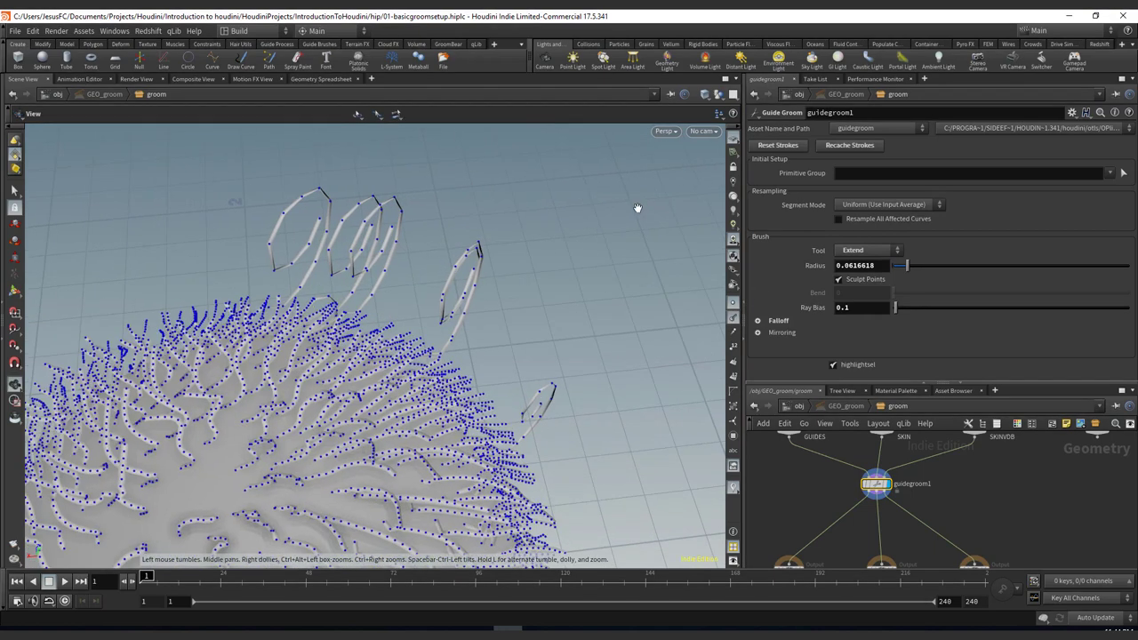
{"action": "middle_click_drag", "start_coordinate": [533, 299], "coordinate": [578, 279], "text": "alt"}
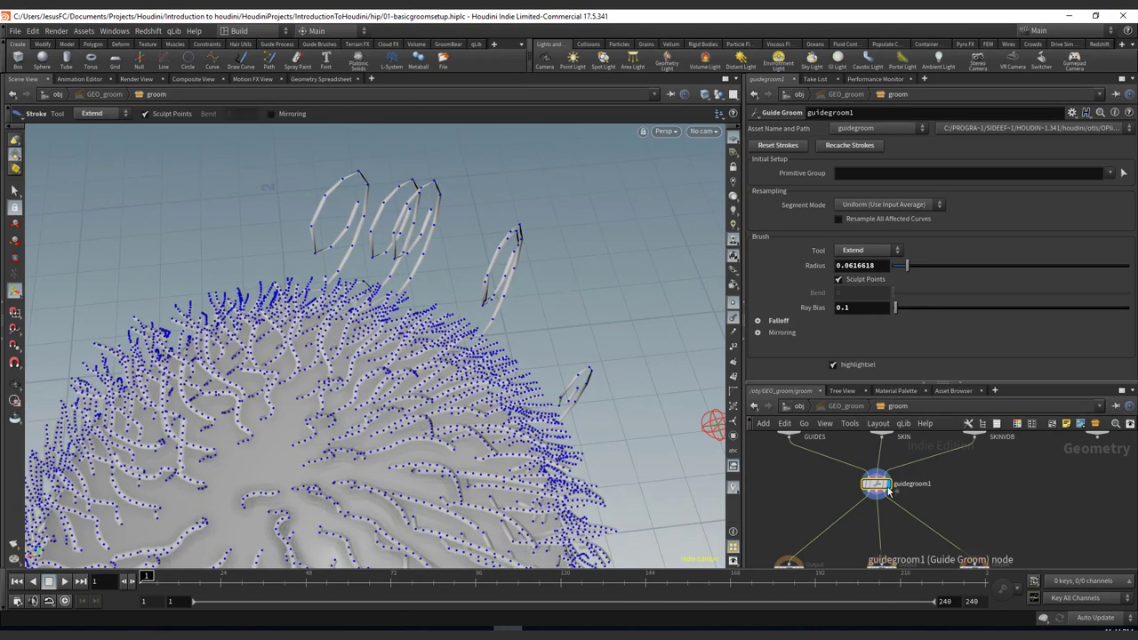
{"action": "key", "text": "Tab"}
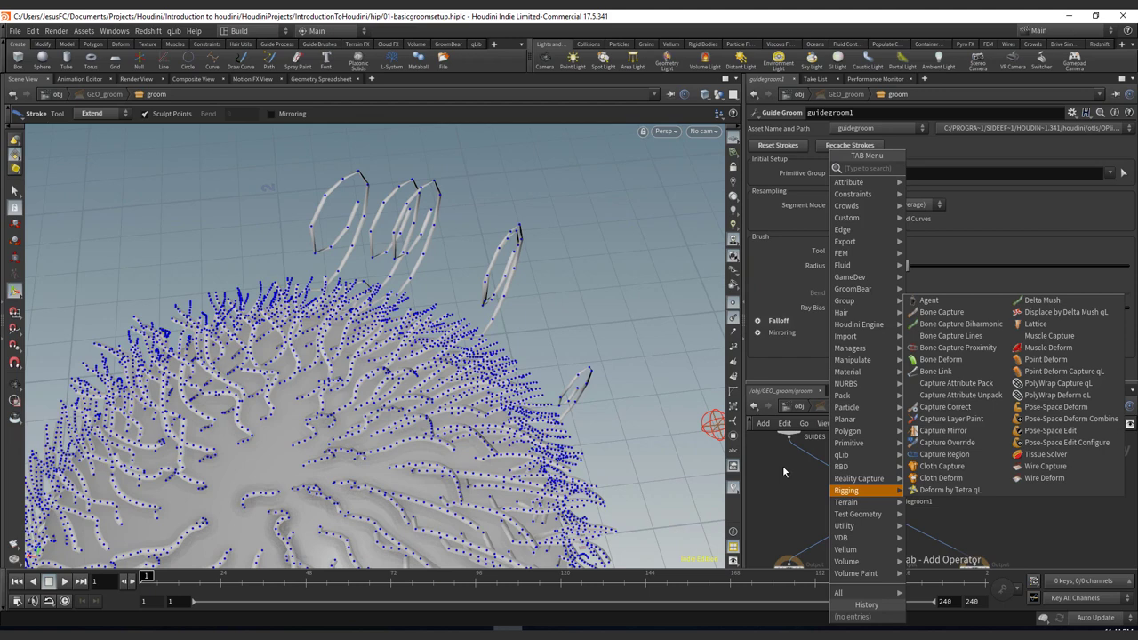
{"action": "type", "text": "poly"}
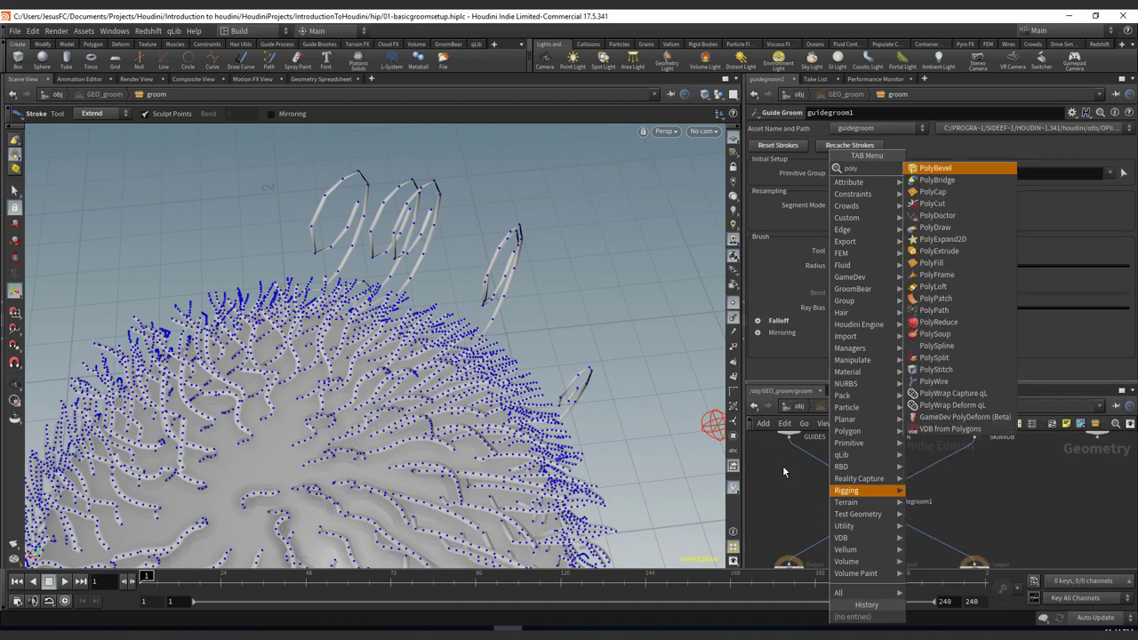
{"action": "key", "text": "Down"}
{"action": "key", "text": "Down"}
{"action": "key", "text": "Down"}
{"action": "key", "text": "Down"}
{"action": "key", "text": "Down"}
{"action": "key", "text": "Down"}
{"action": "key", "text": "Down"}
{"action": "key", "text": "Down"}
{"action": "key", "text": "Down"}
{"action": "key", "text": "Return"}
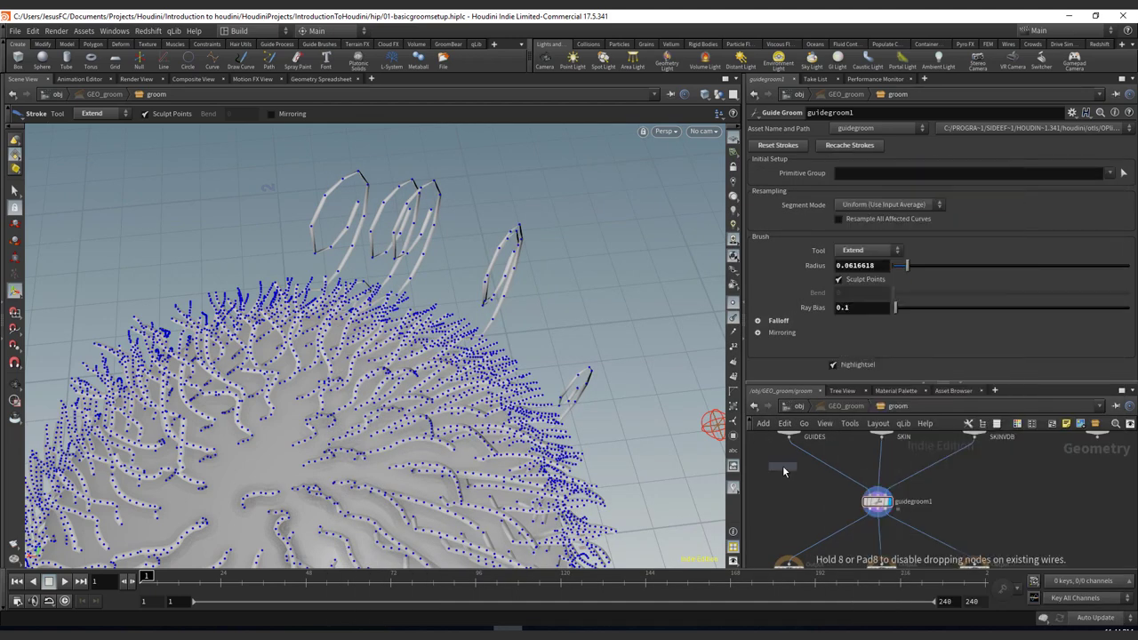
{"action": "left_click", "coordinate": [783, 465]}
{"action": "mouse_move", "coordinate": [794, 466]}
{"action": "left_mouse_down"}
{"action": "mouse_move", "coordinate": [836, 459]}
{"action": "mouse_move", "coordinate": [788, 483]}
{"action": "left_mouse_up"}
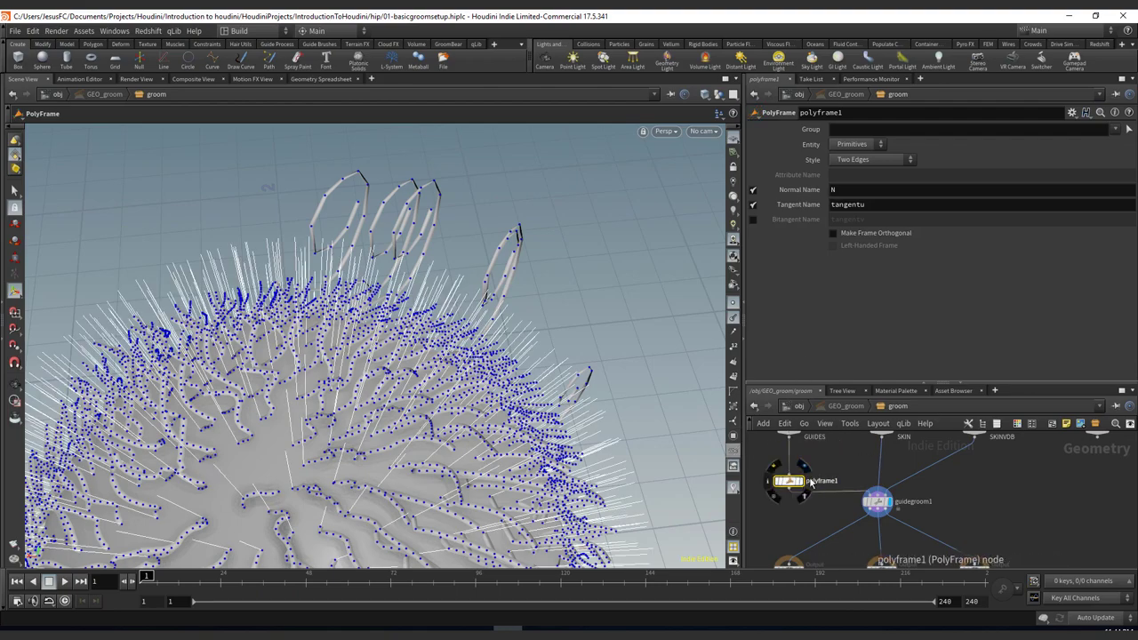
Step: Examine the curled guides from the side with polyframe1's output displayed, and return the display to guidegroom1
{"action": "left_click", "coordinate": [802, 479]}
{"action": "left_click_drag", "start_coordinate": [479, 152], "coordinate": [569, 267], "text": "alt"}
{"action": "scroll", "coordinate": [436, 256], "scroll_direction": "up", "scroll_amount": 4}
{"action": "left_click", "coordinate": [884, 503]}
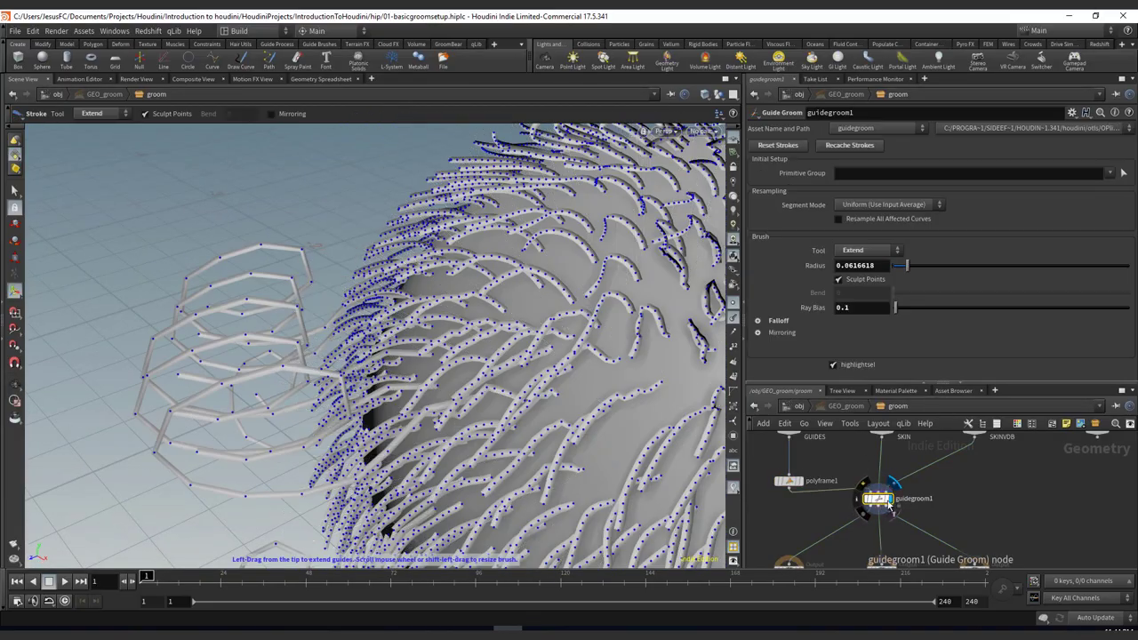
Step: Move polyframe1 onto the wire between guidegroom1 and the GUIDES output, and display its result
{"action": "middle_click", "coordinate": [788, 480]}
{"action": "middle_click_drag", "start_coordinate": [762, 477], "coordinate": [796, 446]}
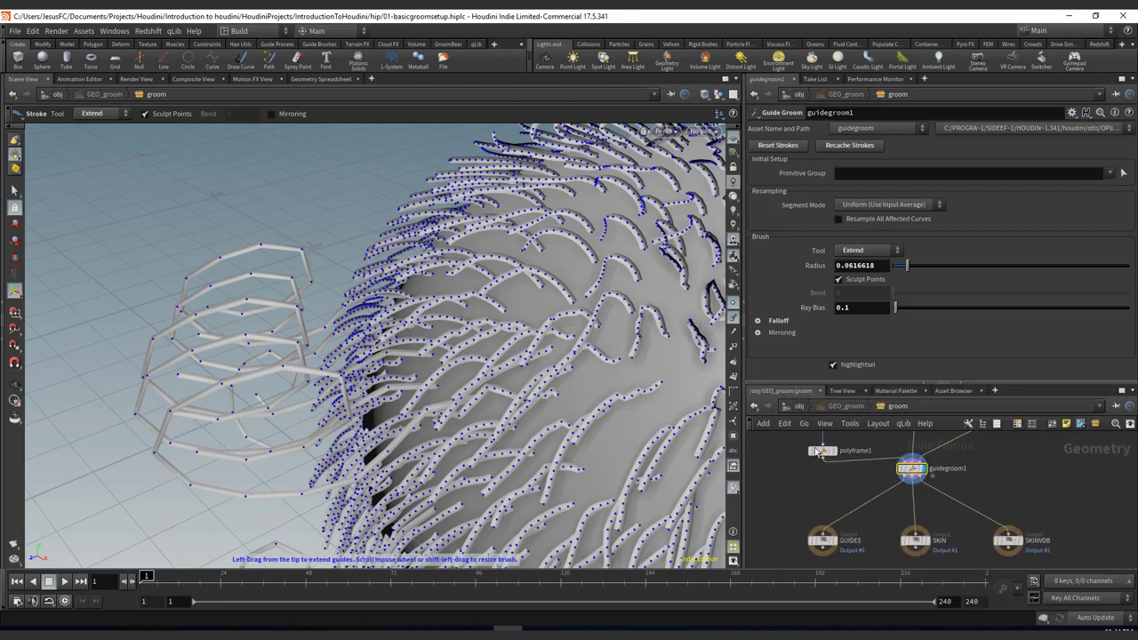
{"action": "left_click_drag", "start_coordinate": [819, 456], "coordinate": [808, 469]}
{"action": "left_click_drag", "start_coordinate": [879, 505], "coordinate": [879, 505]}
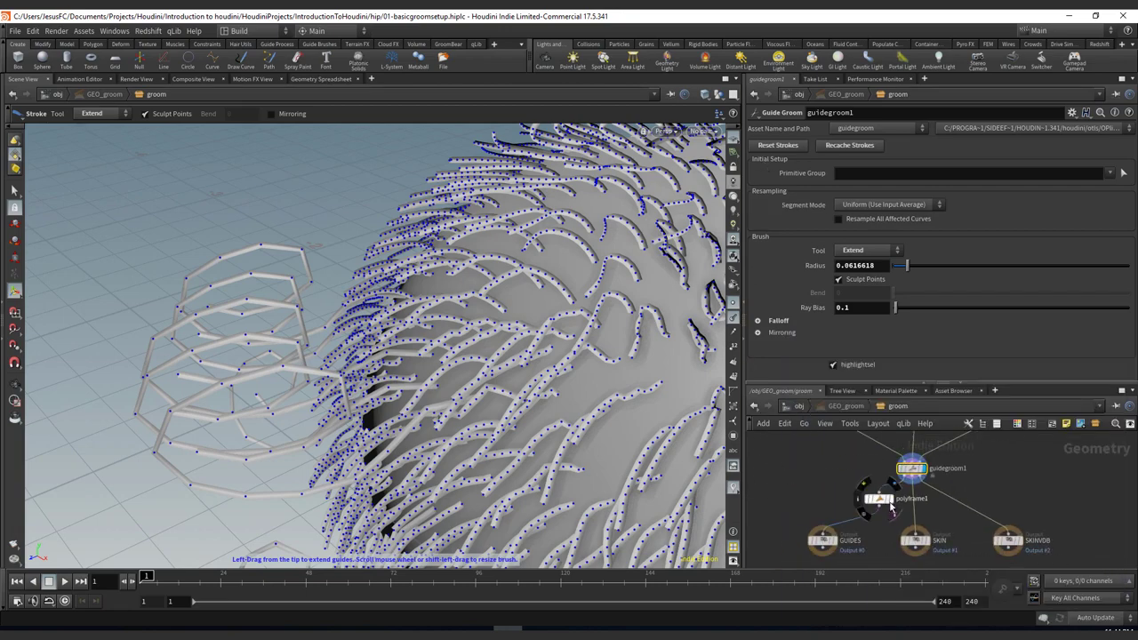
{"action": "left_click", "coordinate": [891, 500]}
Step: Extend the curled guides at the side of the head into a larger spiral with the PolyFrame vectors displayed
{"action": "left_click_drag", "start_coordinate": [463, 311], "coordinate": [310, 270], "text": "alt"}
{"action": "right_click_drag", "start_coordinate": [310, 271], "coordinate": [588, 279]}
{"action": "left_click_drag", "start_coordinate": [588, 279], "coordinate": [355, 336], "text": "alt"}
{"action": "middle_click_drag", "start_coordinate": [485, 333], "coordinate": [372, 339], "text": "alt"}
{"action": "left_click_drag", "start_coordinate": [373, 338], "coordinate": [348, 347]}
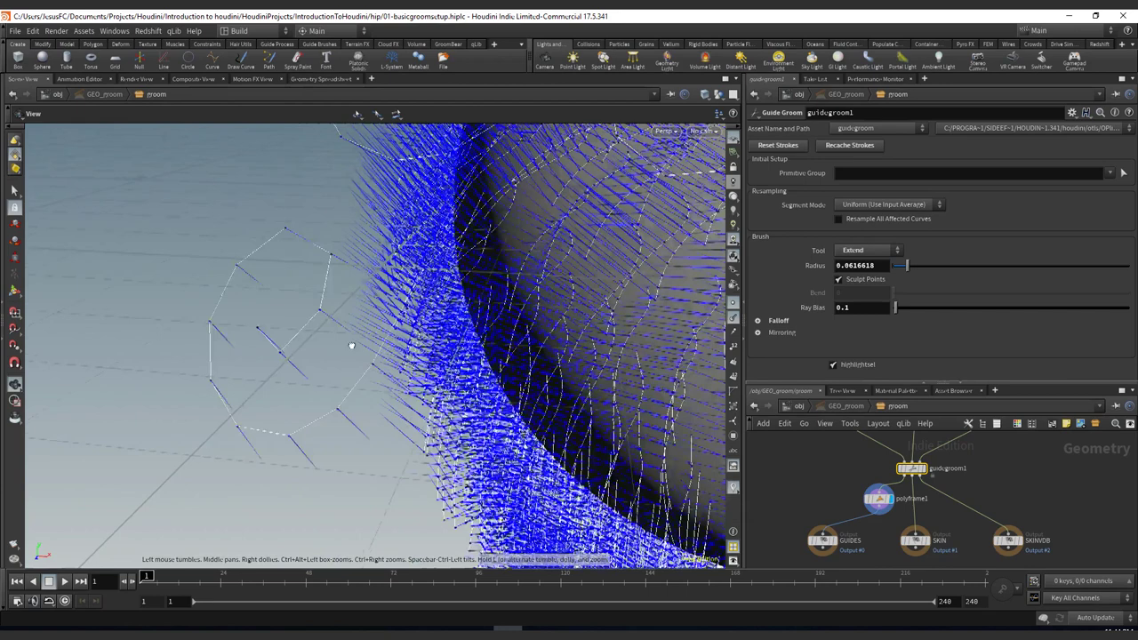
{"action": "key", "text": "Return"}
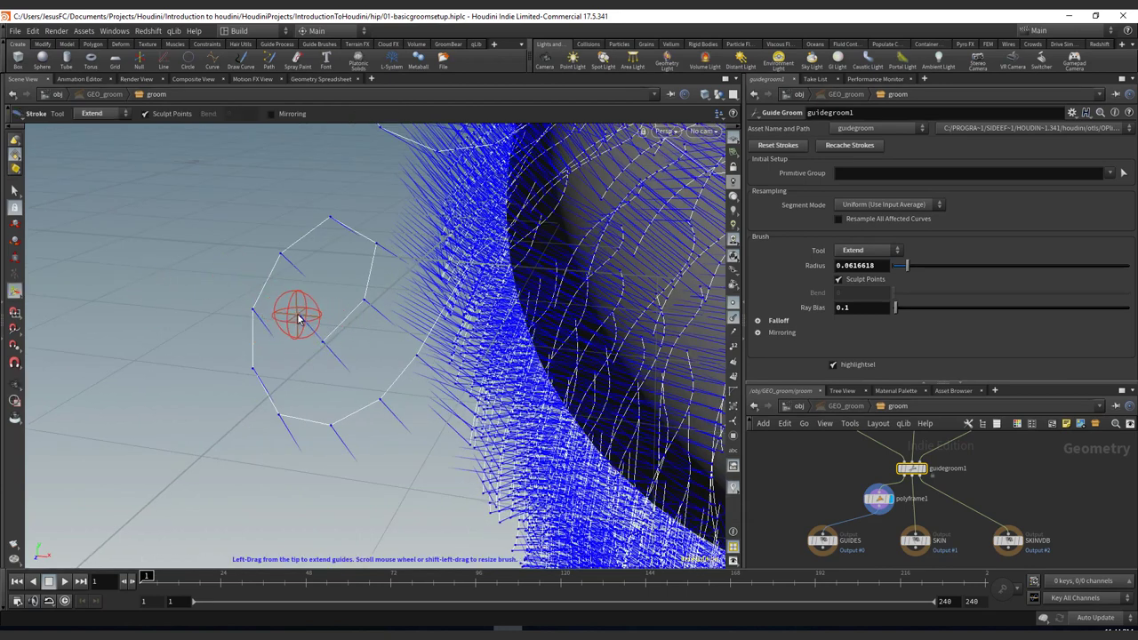
{"action": "mouse_move", "coordinate": [299, 318]}
{"action": "left_mouse_down"}
{"action": "mouse_move", "coordinate": [246, 204]}
{"action": "mouse_move", "coordinate": [120, 263]}
{"action": "mouse_move", "coordinate": [62, 338]}
{"action": "mouse_move", "coordinate": [116, 458]}
{"action": "mouse_move", "coordinate": [267, 435]}
{"action": "mouse_move", "coordinate": [209, 229]}
{"action": "mouse_move", "coordinate": [313, 292]}
{"action": "mouse_move", "coordinate": [158, 341]}
{"action": "mouse_move", "coordinate": [156, 358]}
{"action": "left_mouse_up"}
Step: Extend a few guides at the top of the head outward and curl their tips
{"action": "key", "text": "Escape"}
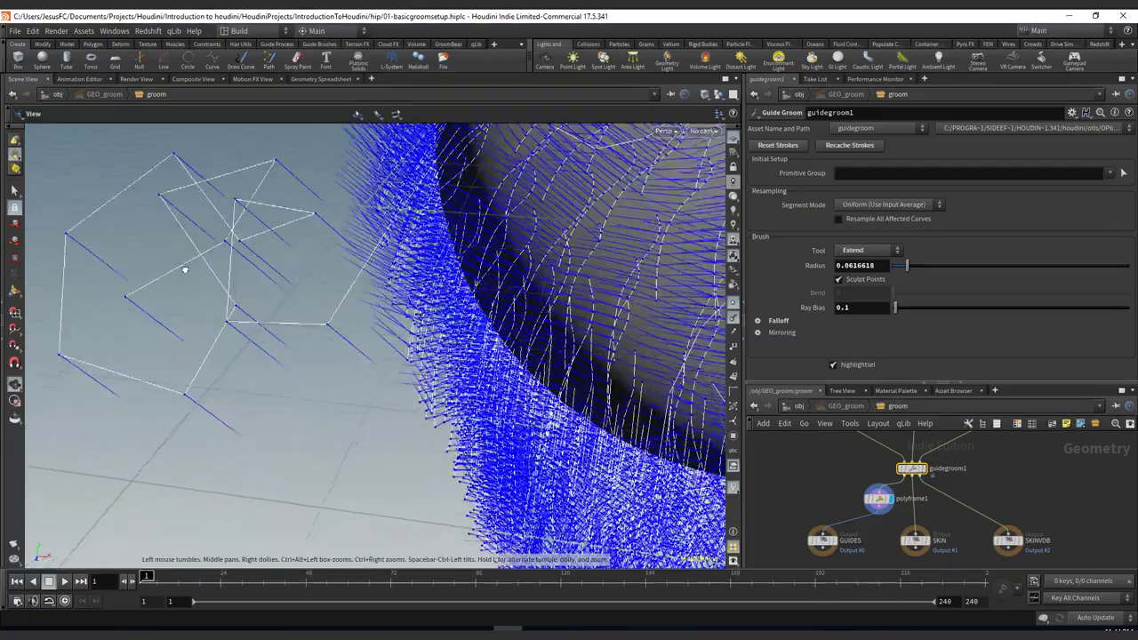
{"action": "mouse_move", "coordinate": [185, 269]}
{"action": "left_mouse_down"}
{"action": "mouse_move", "coordinate": [407, 284]}
{"action": "mouse_move", "coordinate": [329, 297]}
{"action": "mouse_move", "coordinate": [427, 219]}
{"action": "mouse_move", "coordinate": [357, 476]}
{"action": "mouse_move", "coordinate": [264, 287]}
{"action": "mouse_move", "coordinate": [483, 187]}
{"action": "mouse_move", "coordinate": [264, 256]}
{"action": "mouse_move", "coordinate": [454, 145]}
{"action": "mouse_move", "coordinate": [223, 287]}
{"action": "mouse_move", "coordinate": [310, 257]}
{"action": "left_mouse_up"}
{"action": "key", "text": "Return"}
{"action": "left_click_drag", "start_coordinate": [367, 357], "coordinate": [377, 348]}
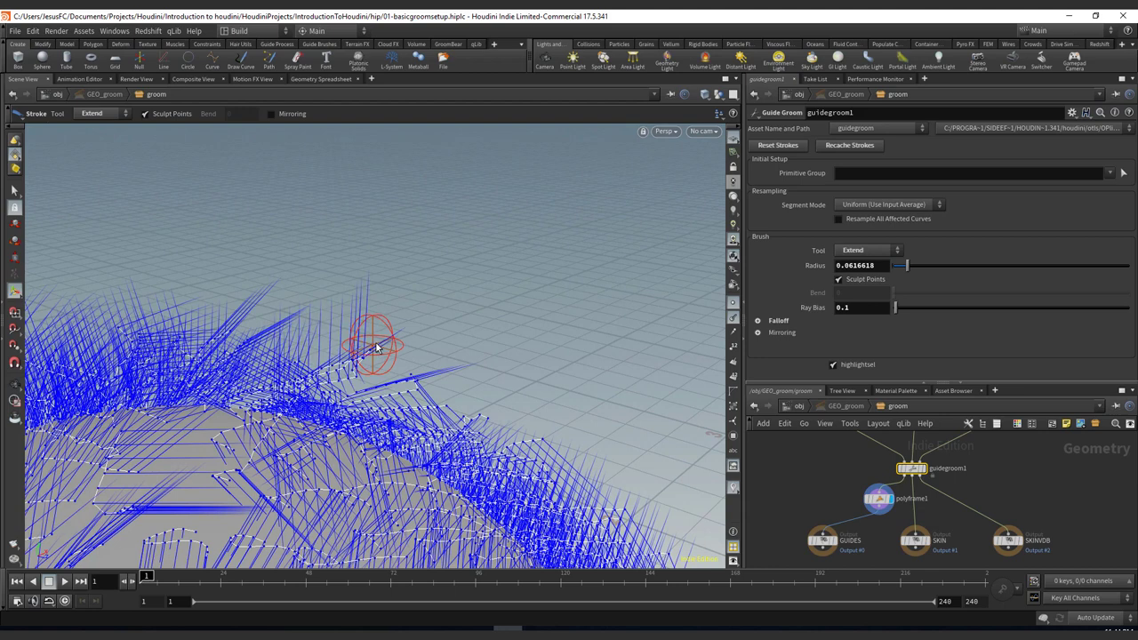
{"action": "mouse_move", "coordinate": [446, 302]}
{"action": "left_mouse_down"}
{"action": "mouse_move", "coordinate": [495, 272]}
{"action": "mouse_move", "coordinate": [431, 273]}
{"action": "mouse_move", "coordinate": [453, 254]}
{"action": "mouse_move", "coordinate": [433, 254]}
{"action": "mouse_move", "coordinate": [441, 262]}
{"action": "mouse_move", "coordinate": [400, 249]}
{"action": "mouse_move", "coordinate": [310, 197]}
{"action": "mouse_move", "coordinate": [204, 215]}
{"action": "mouse_move", "coordinate": [216, 259]}
{"action": "mouse_move", "coordinate": [295, 328]}
{"action": "mouse_move", "coordinate": [419, 270]}
{"action": "mouse_move", "coordinate": [425, 194]}
{"action": "mouse_move", "coordinate": [567, 231]}
{"action": "mouse_move", "coordinate": [530, 281]}
{"action": "mouse_move", "coordinate": [510, 285]}
{"action": "mouse_move", "coordinate": [543, 335]}
{"action": "mouse_move", "coordinate": [518, 301]}
{"action": "mouse_move", "coordinate": [252, 315]}
{"action": "mouse_move", "coordinate": [452, 269]}
{"action": "mouse_move", "coordinate": [172, 241]}
{"action": "mouse_move", "coordinate": [371, 294]}
{"action": "mouse_move", "coordinate": [332, 234]}
{"action": "mouse_move", "coordinate": [378, 261]}
{"action": "mouse_move", "coordinate": [270, 229]}
{"action": "mouse_move", "coordinate": [449, 265]}
{"action": "mouse_move", "coordinate": [292, 272]}
{"action": "mouse_move", "coordinate": [372, 272]}
{"action": "left_mouse_up"}
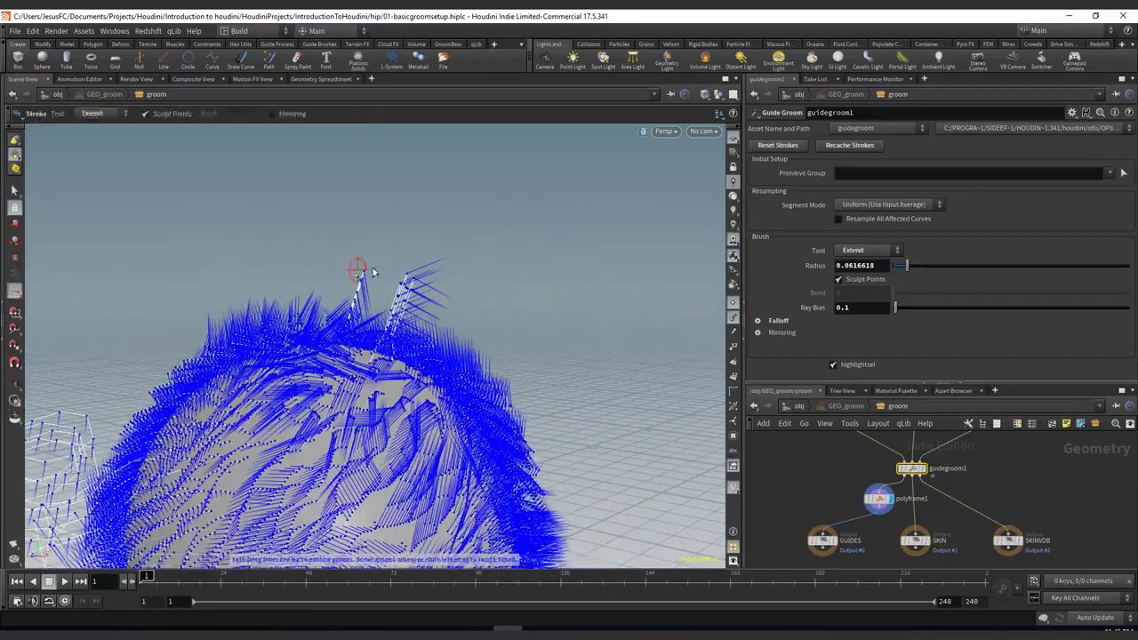
Step: Bypass the polyframe1 node to show the guides without their frame vectors
{"action": "left_click_drag", "start_coordinate": [325, 304], "coordinate": [544, 342], "text": "alt"}
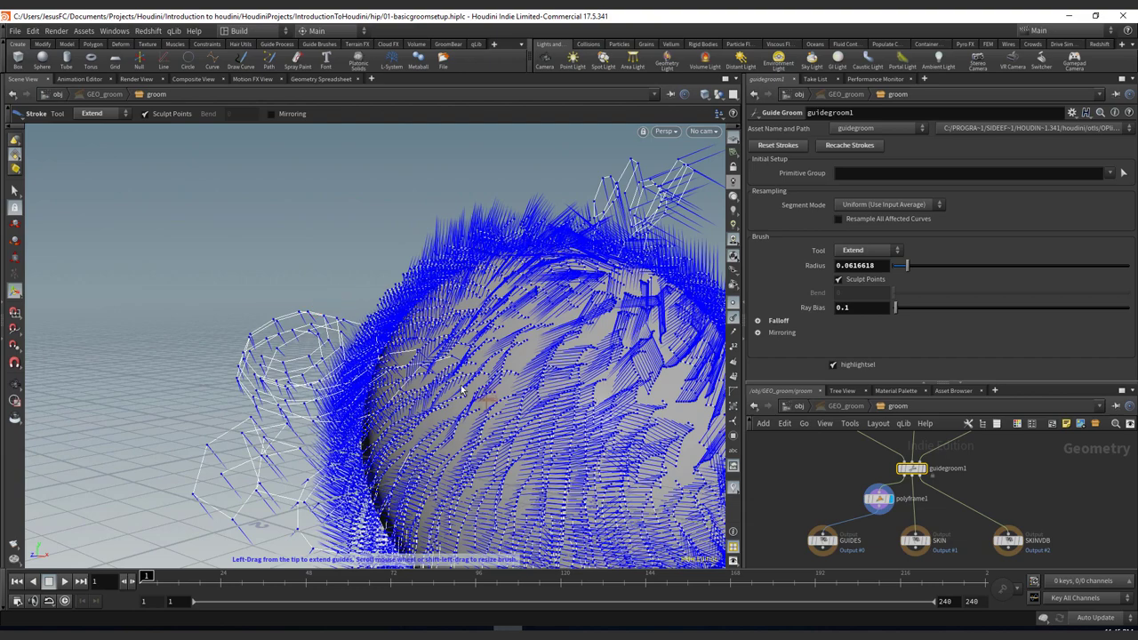
{"action": "left_click", "coordinate": [868, 499]}
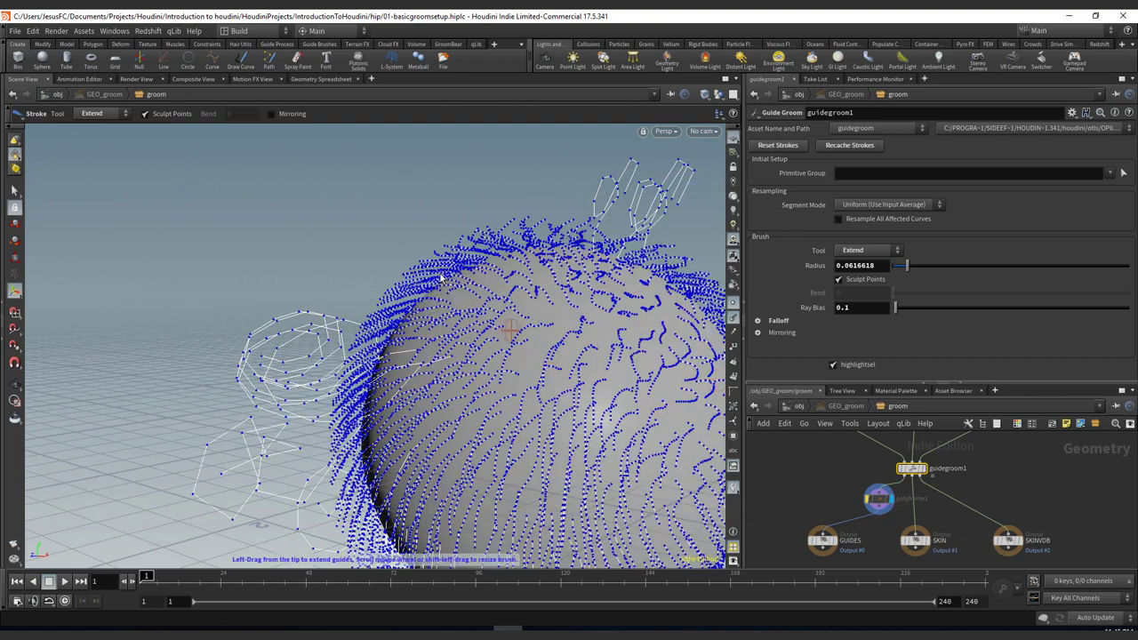
{"action": "left_click_drag", "start_coordinate": [440, 277], "coordinate": [319, 242], "text": "alt"}
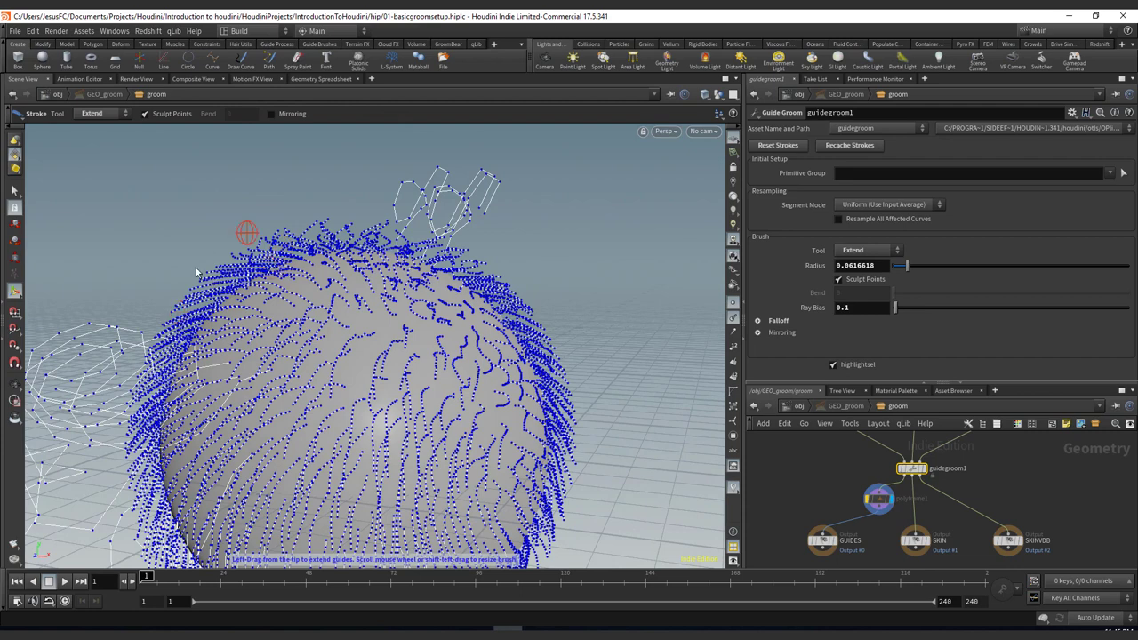
Step: Extend the curled guides on top of the head into a long curving strand, and re-enable polyframe1
{"action": "mouse_move", "coordinate": [484, 229]}
{"action": "left_mouse_down"}
{"action": "mouse_move", "coordinate": [580, 246]}
{"action": "mouse_move", "coordinate": [651, 306]}
{"action": "left_mouse_up"}
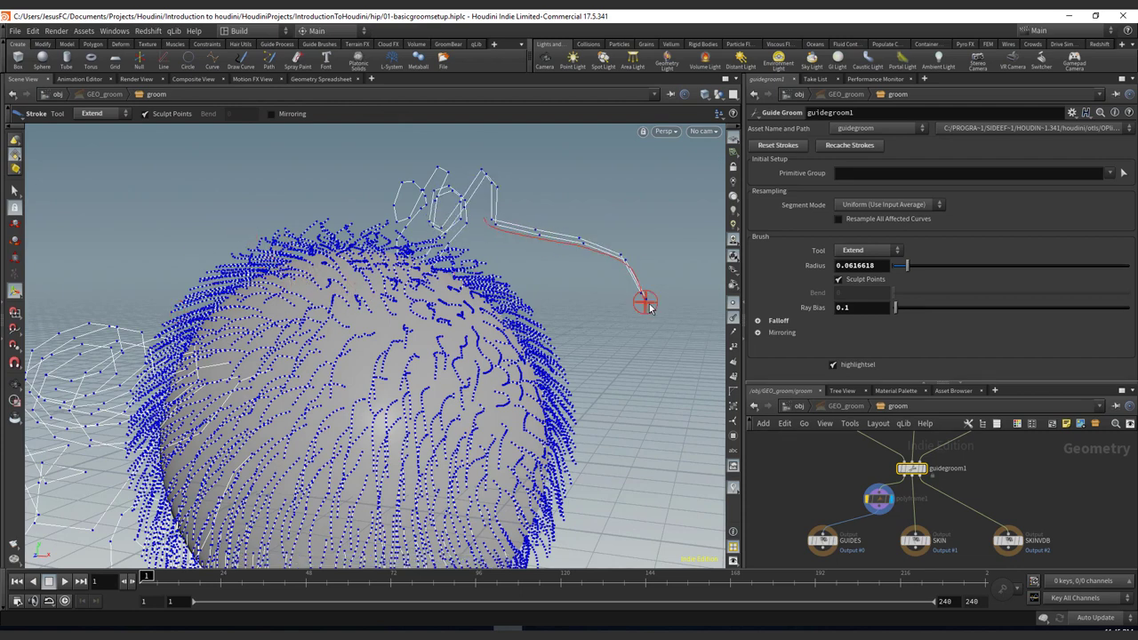
{"action": "left_click", "coordinate": [885, 502]}
{"action": "mouse_move", "coordinate": [651, 311]}
{"action": "left_mouse_down"}
{"action": "mouse_move", "coordinate": [701, 381]}
{"action": "mouse_move", "coordinate": [660, 246]}
{"action": "mouse_move", "coordinate": [587, 180]}
{"action": "left_mouse_up"}
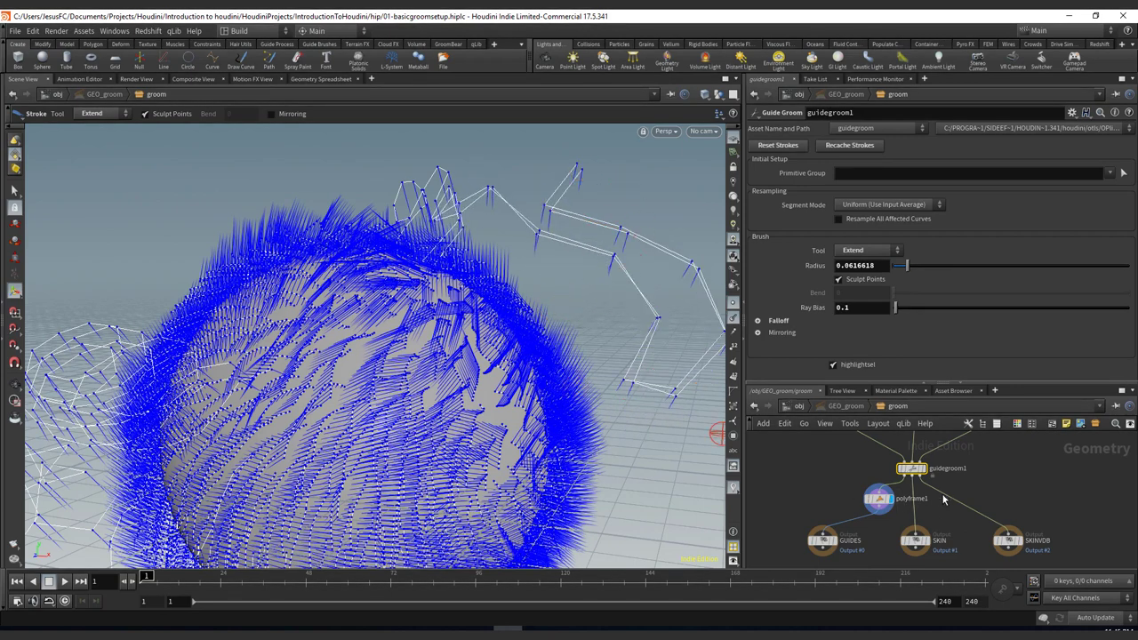
Step: Rearrange the network by moving guidegroom1 up and placing polyframe1 just above the GUIDES output
{"action": "middle_click_drag", "start_coordinate": [945, 500], "coordinate": [996, 510]}
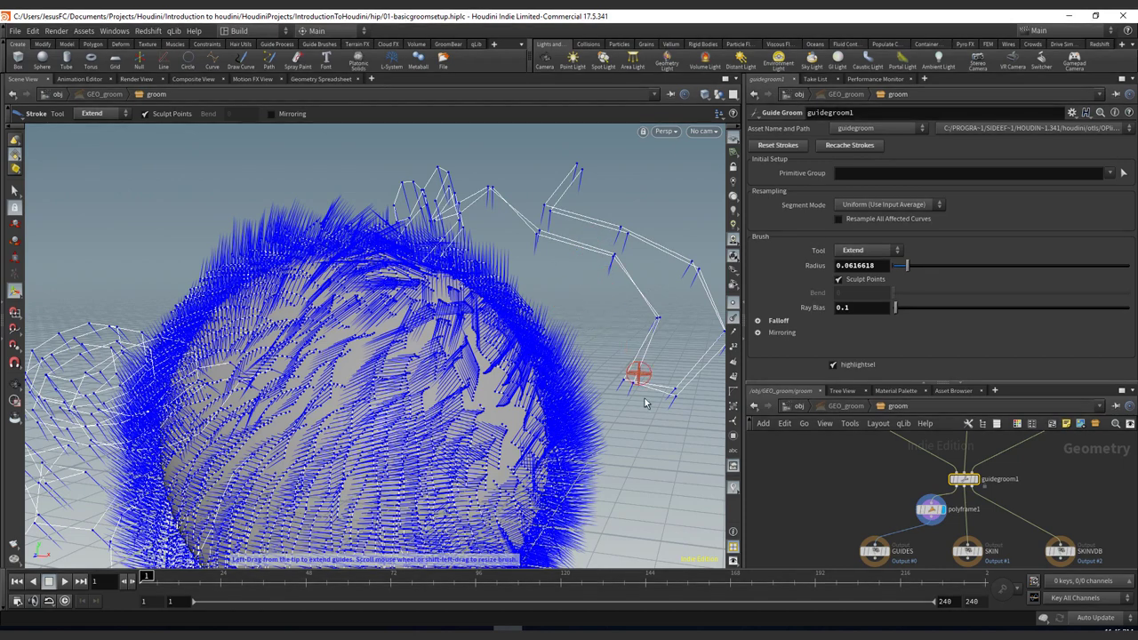
{"action": "left_click_drag", "start_coordinate": [964, 479], "coordinate": [968, 461]}
{"action": "left_click_drag", "start_coordinate": [933, 514], "coordinate": [920, 504]}
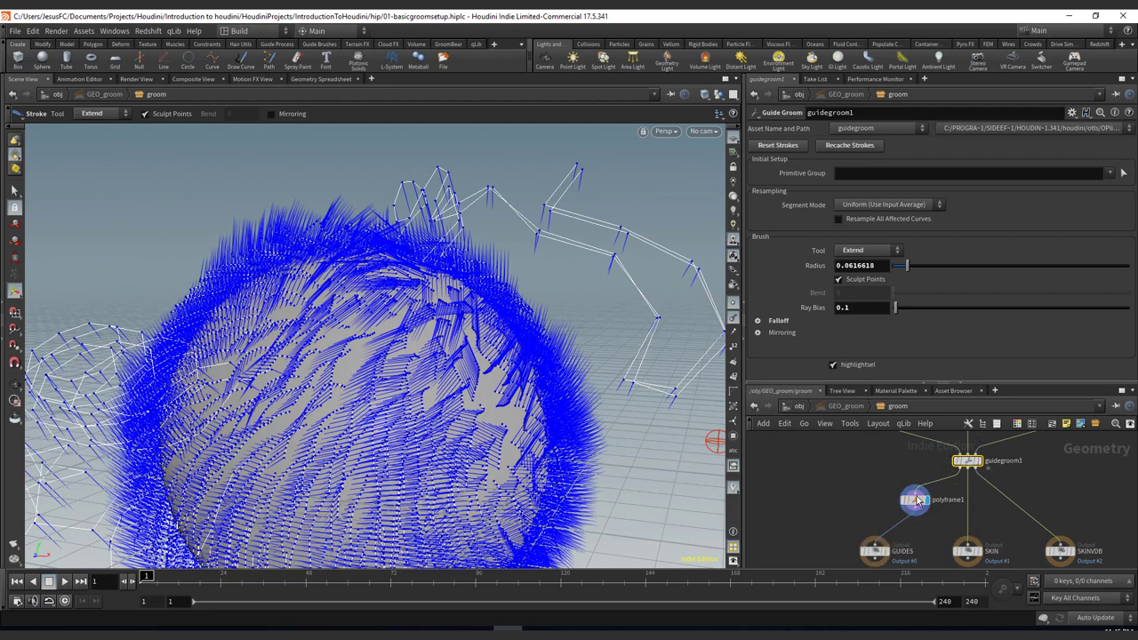
{"action": "left_click_drag", "start_coordinate": [919, 499], "coordinate": [893, 494]}
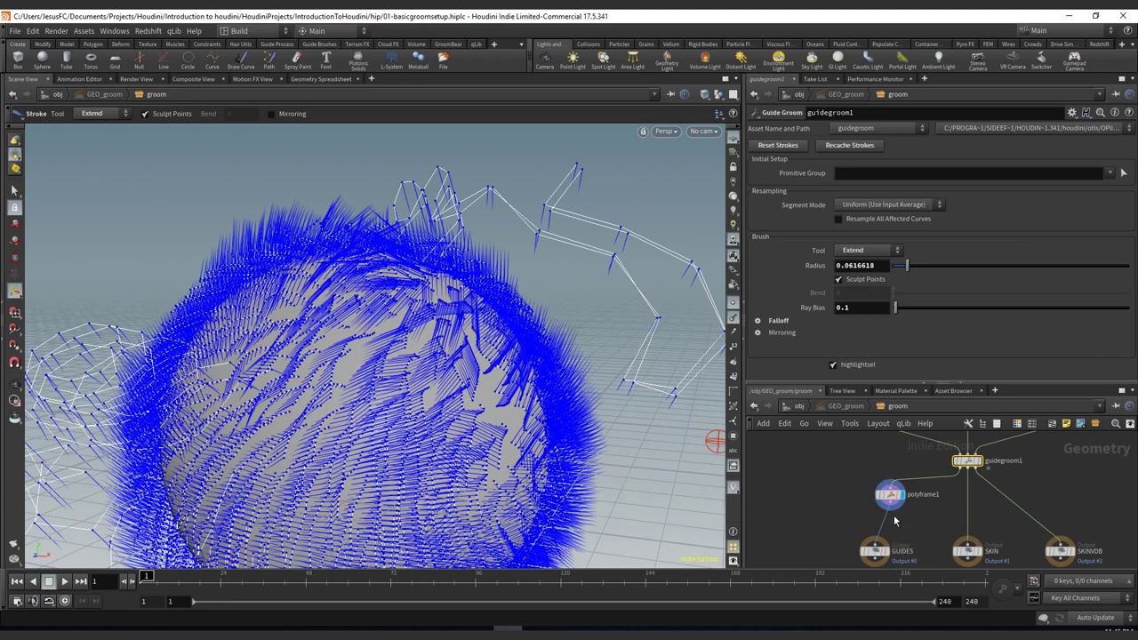
Step: Inspect the frame vectors around the whole head, and bypass the polyframe1 node
{"action": "mouse_move", "coordinate": [890, 503]}
{"action": "key", "text": "Escape"}
{"action": "mouse_move", "coordinate": [477, 241]}
{"action": "left_mouse_down"}
{"action": "mouse_move", "coordinate": [431, 253]}
{"action": "mouse_move", "coordinate": [461, 269]}
{"action": "left_mouse_up"}
{"action": "key", "text": "Return"}
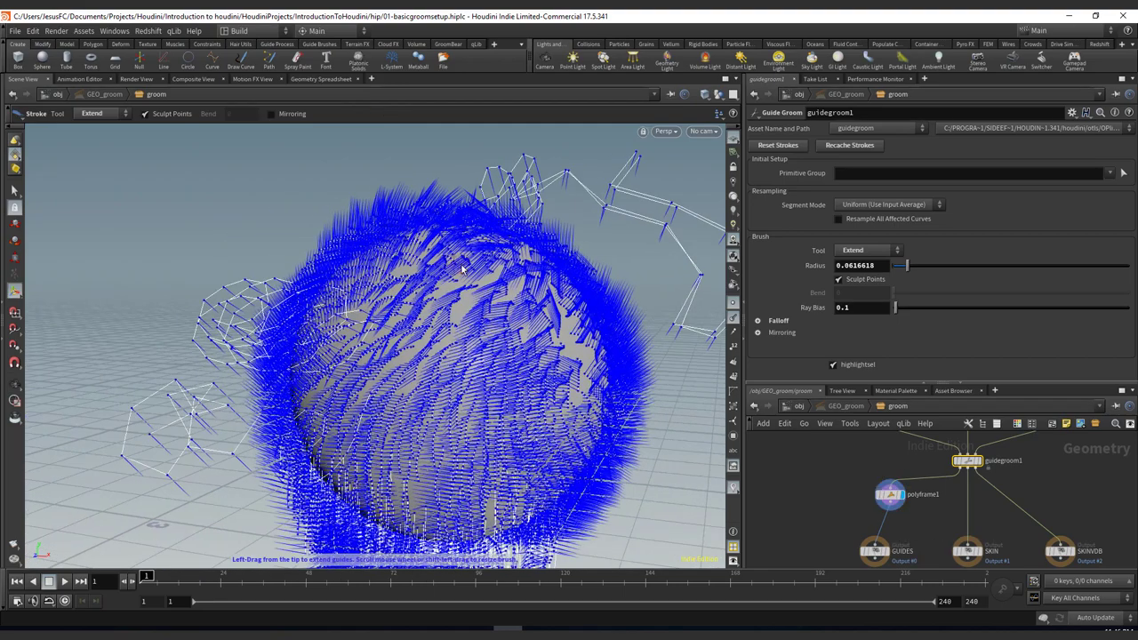
{"action": "left_click_drag", "start_coordinate": [450, 345], "coordinate": [557, 320], "text": "alt"}
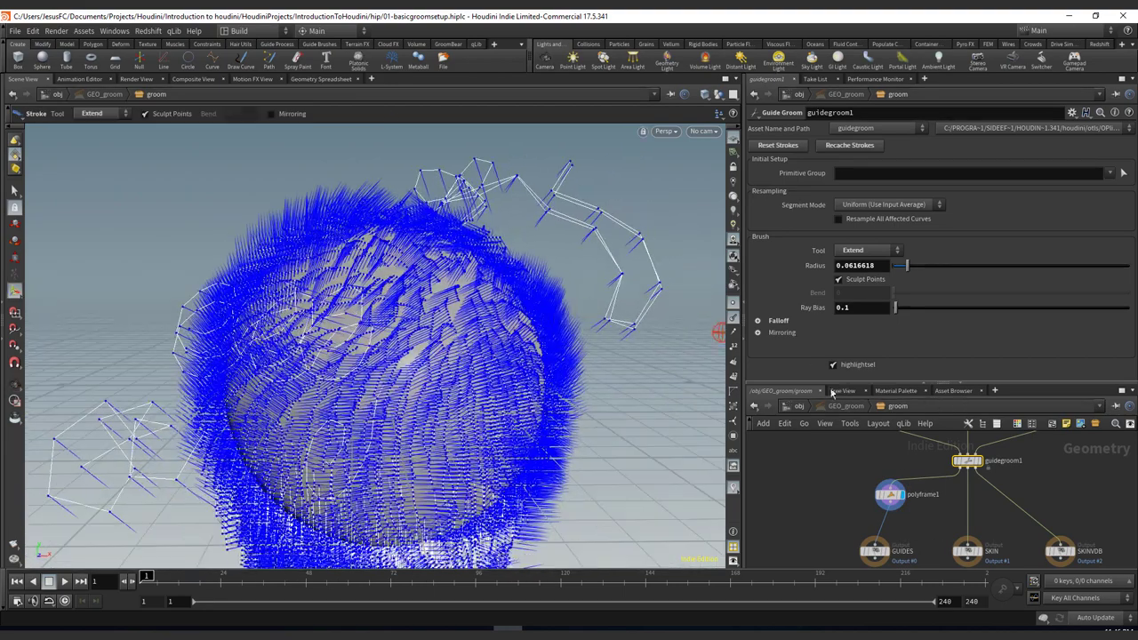
{"action": "left_click", "coordinate": [890, 485]}
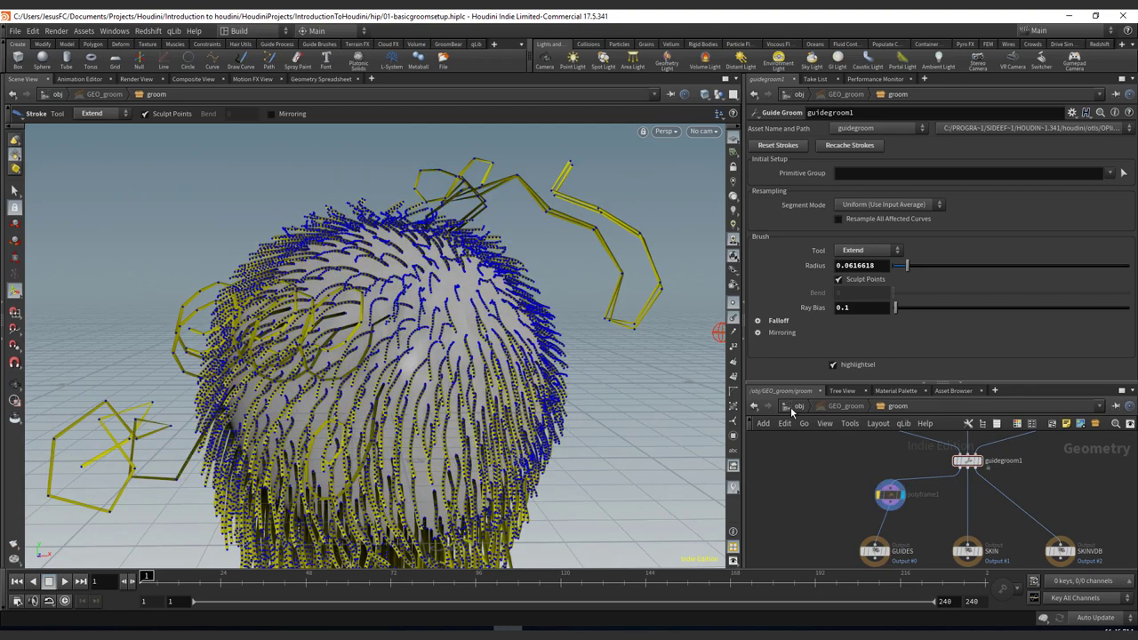
Step: Go up to the object level and increase the Segments count in GEO_groom's guide properties
{"action": "left_click", "coordinate": [793, 409]}
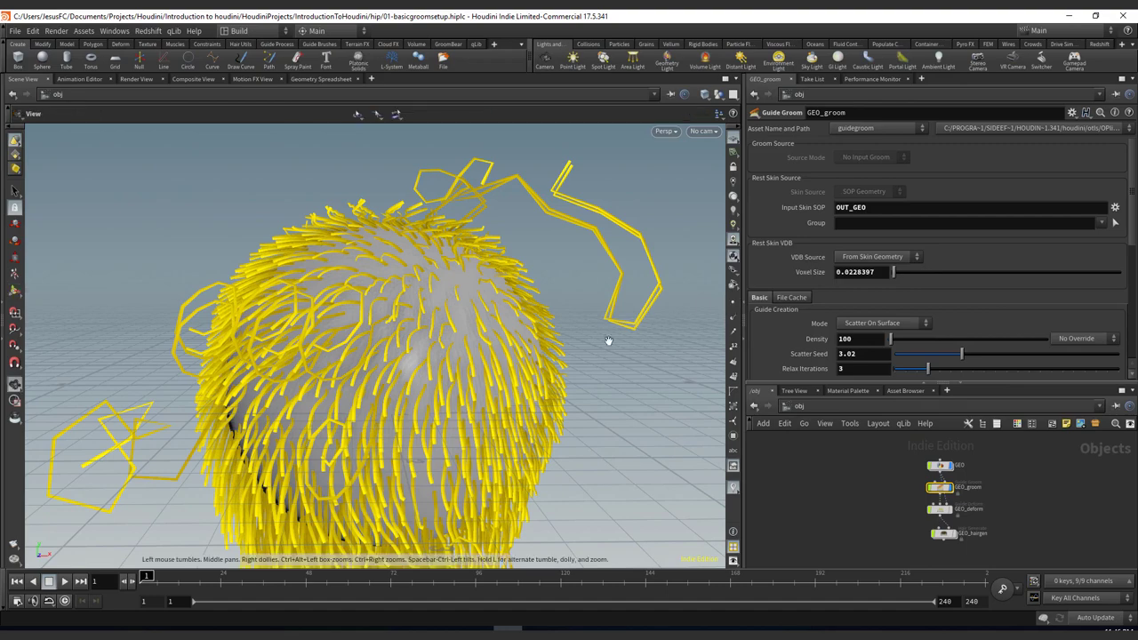
{"action": "left_click_drag", "start_coordinate": [610, 338], "coordinate": [690, 396], "text": "alt"}
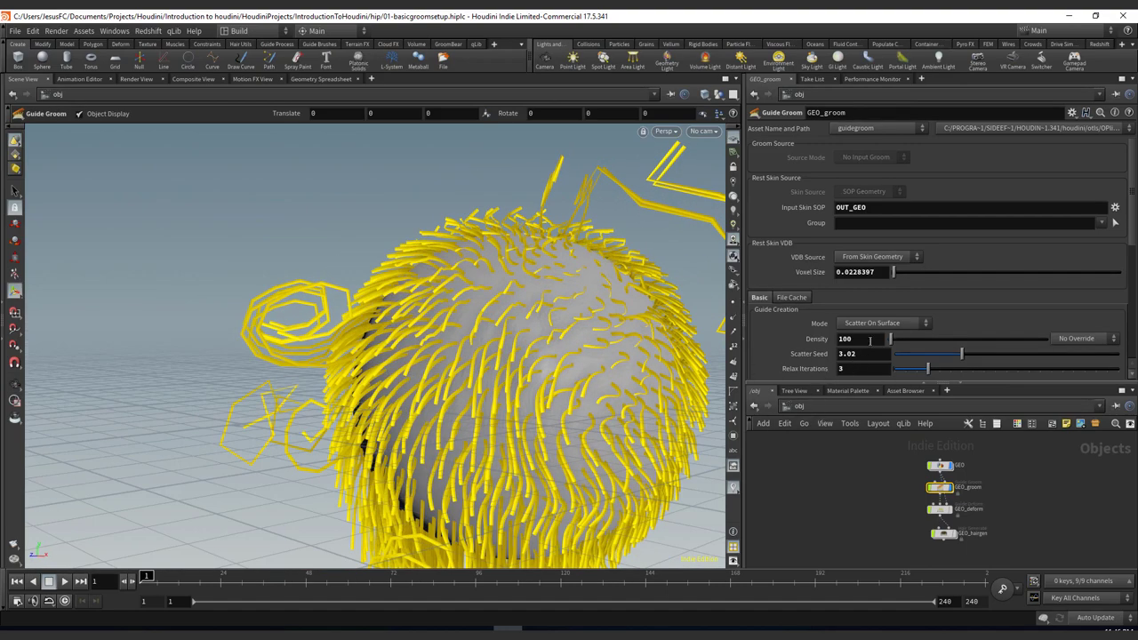
{"action": "scroll", "coordinate": [1129, 255], "scroll_direction": "down", "scroll_amount": 5}
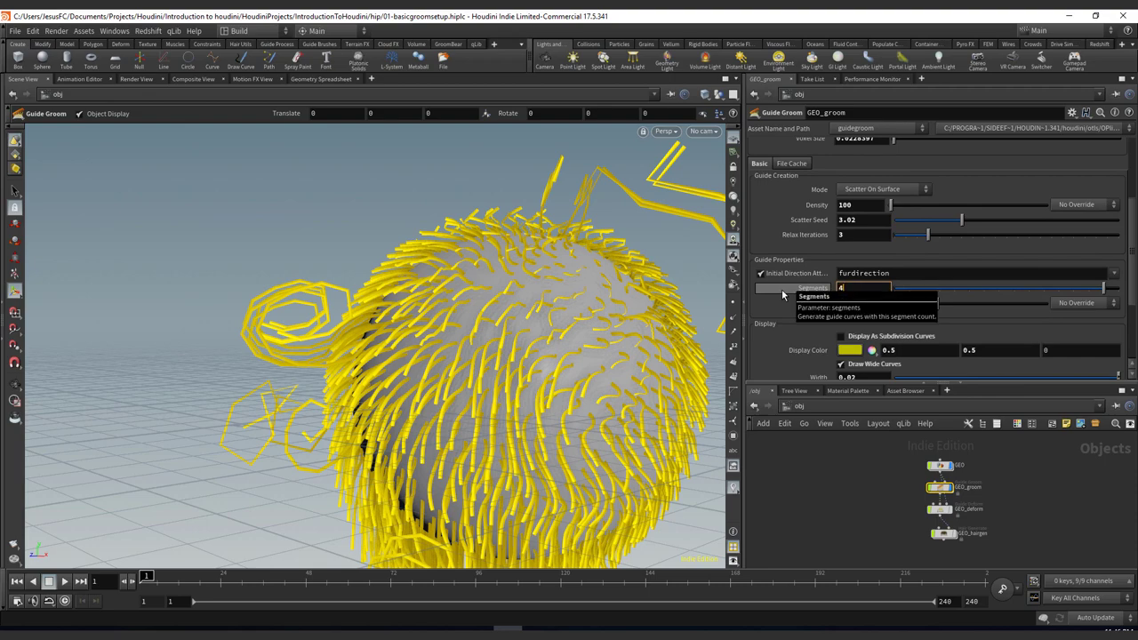
Step: Go back inside GEO_groom and recache the strokes on the guidegroom1 node
{"action": "double_click", "coordinate": [940, 490]}
{"action": "left_click_drag", "start_coordinate": [299, 254], "coordinate": [673, 385], "text": "alt"}
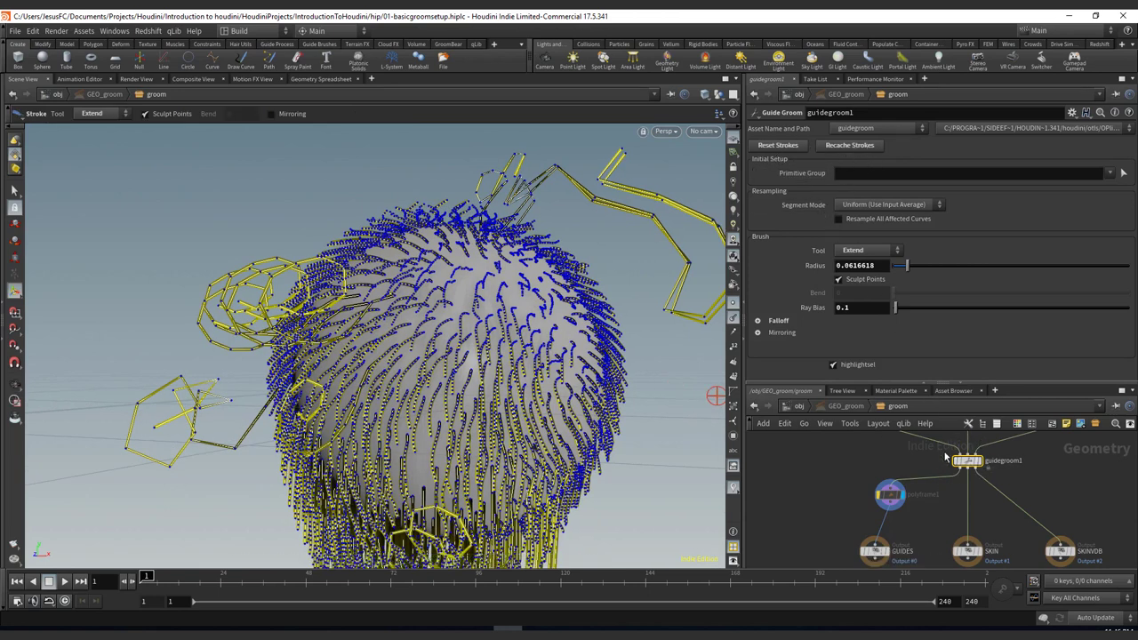
{"action": "middle_click_drag", "start_coordinate": [947, 446], "coordinate": [854, 465]}
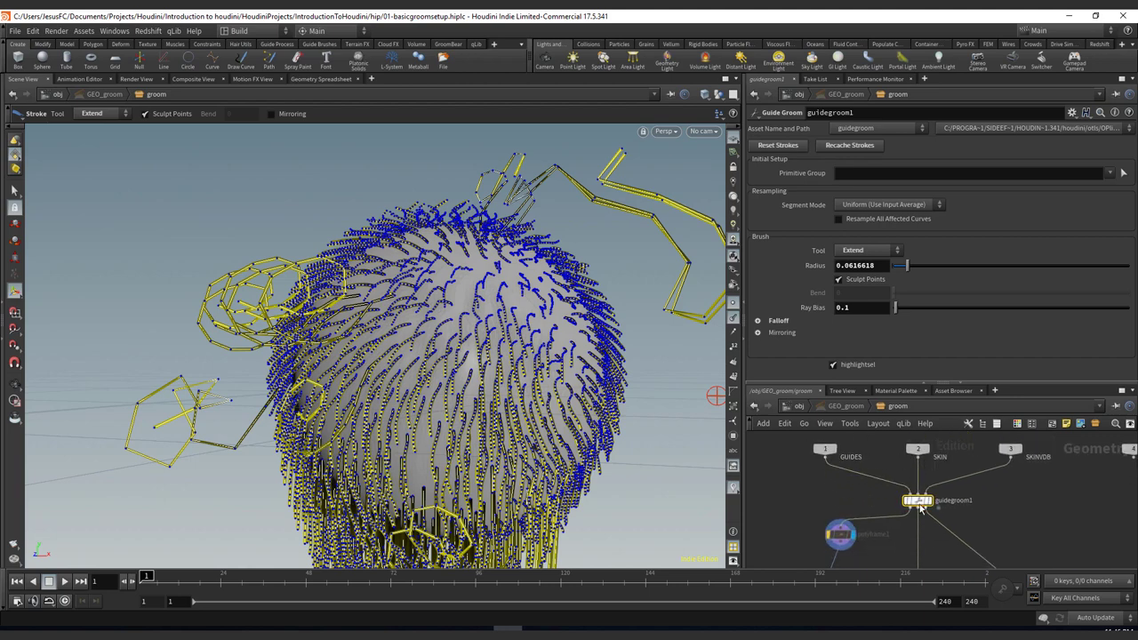
{"action": "left_click", "coordinate": [860, 147]}
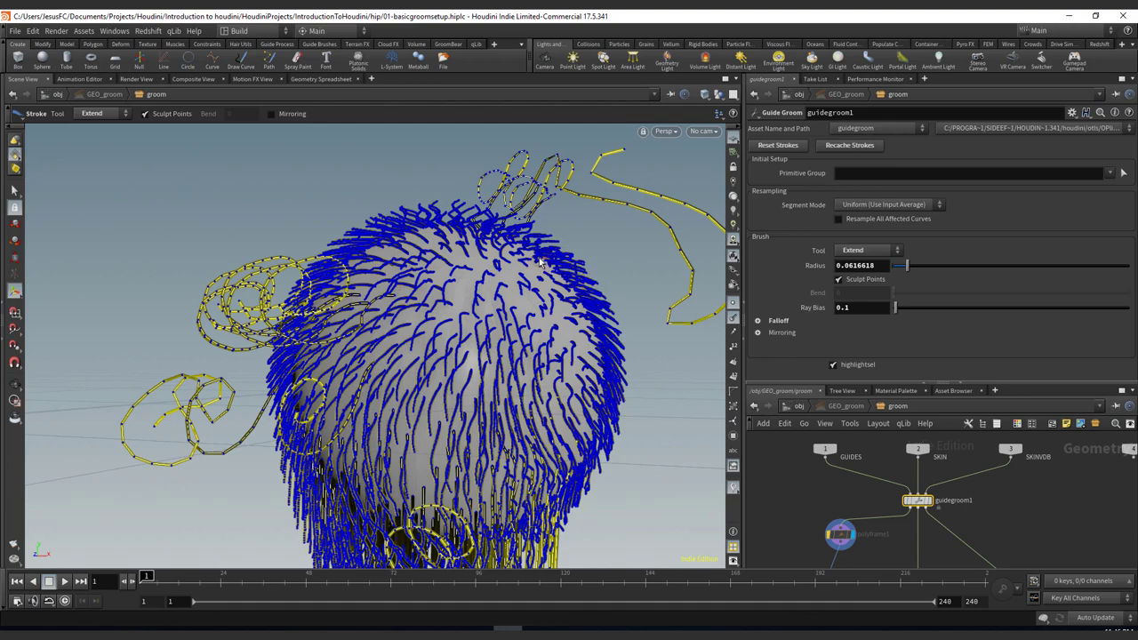
Step: Set the Extend brush radius to 0.0806665 and pull a row of guides on the crown into tall spiral curls
{"action": "scroll", "coordinate": [555, 272], "scroll_direction": "up", "scroll_amount": 1}
{"action": "middle_click_drag", "start_coordinate": [307, 167], "coordinate": [438, 259], "text": "alt"}
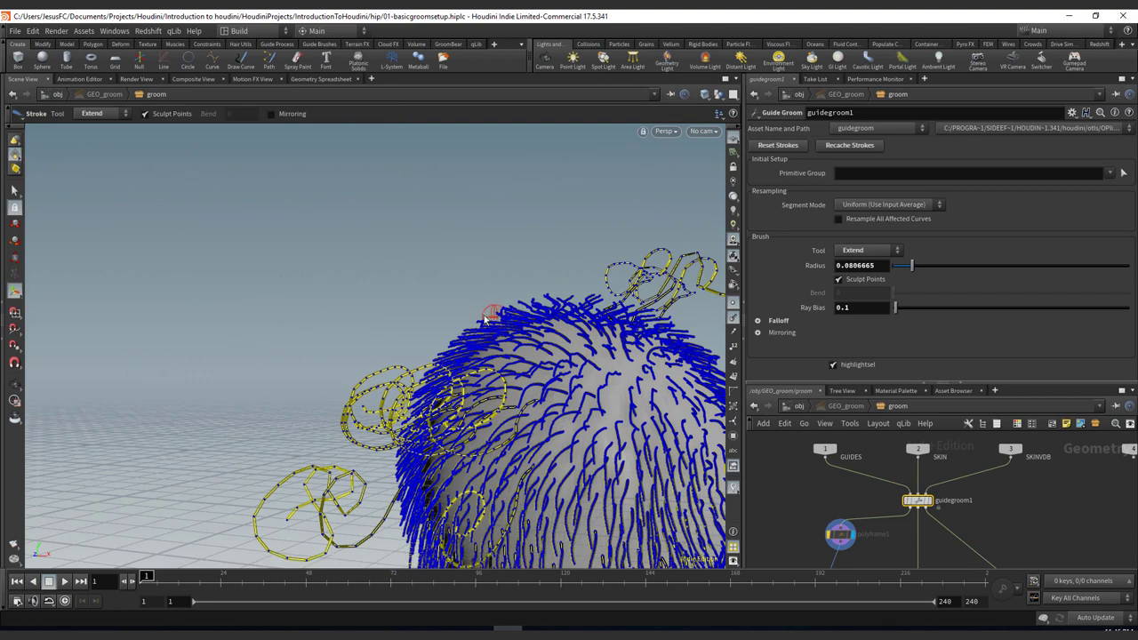
{"action": "mouse_move", "coordinate": [495, 314]}
{"action": "left_mouse_down"}
{"action": "mouse_move", "coordinate": [426, 213]}
{"action": "mouse_move", "coordinate": [508, 276]}
{"action": "mouse_move", "coordinate": [484, 218]}
{"action": "mouse_move", "coordinate": [463, 268]}
{"action": "mouse_move", "coordinate": [480, 237]}
{"action": "mouse_move", "coordinate": [409, 264]}
{"action": "mouse_move", "coordinate": [462, 311]}
{"action": "mouse_move", "coordinate": [538, 325]}
{"action": "mouse_move", "coordinate": [579, 310]}
{"action": "mouse_move", "coordinate": [587, 264]}
{"action": "mouse_move", "coordinate": [432, 234]}
{"action": "mouse_move", "coordinate": [498, 249]}
{"action": "mouse_move", "coordinate": [514, 220]}
{"action": "left_mouse_up"}
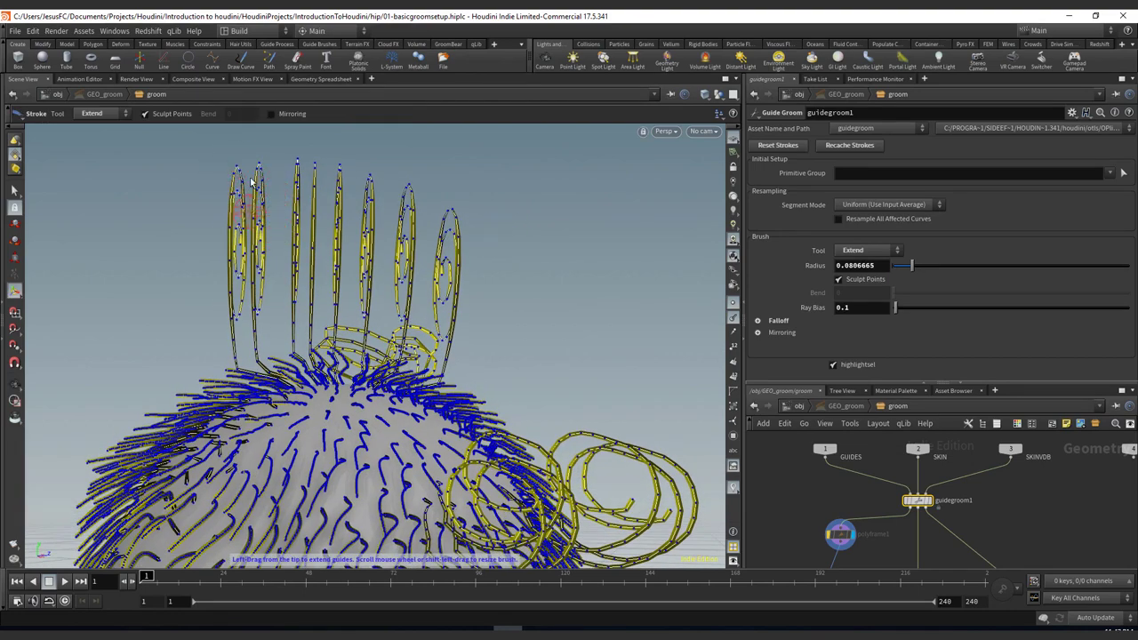
{"action": "key", "text": "Escape"}
{"action": "mouse_move", "coordinate": [481, 236]}
{"action": "left_mouse_down"}
{"action": "mouse_move", "coordinate": [511, 276]}
{"action": "mouse_move", "coordinate": [590, 287]}
{"action": "mouse_move", "coordinate": [590, 254]}
{"action": "mouse_move", "coordinate": [367, 213]}
{"action": "mouse_move", "coordinate": [526, 336]}
{"action": "left_mouse_up"}
{"action": "key", "text": "Return"}
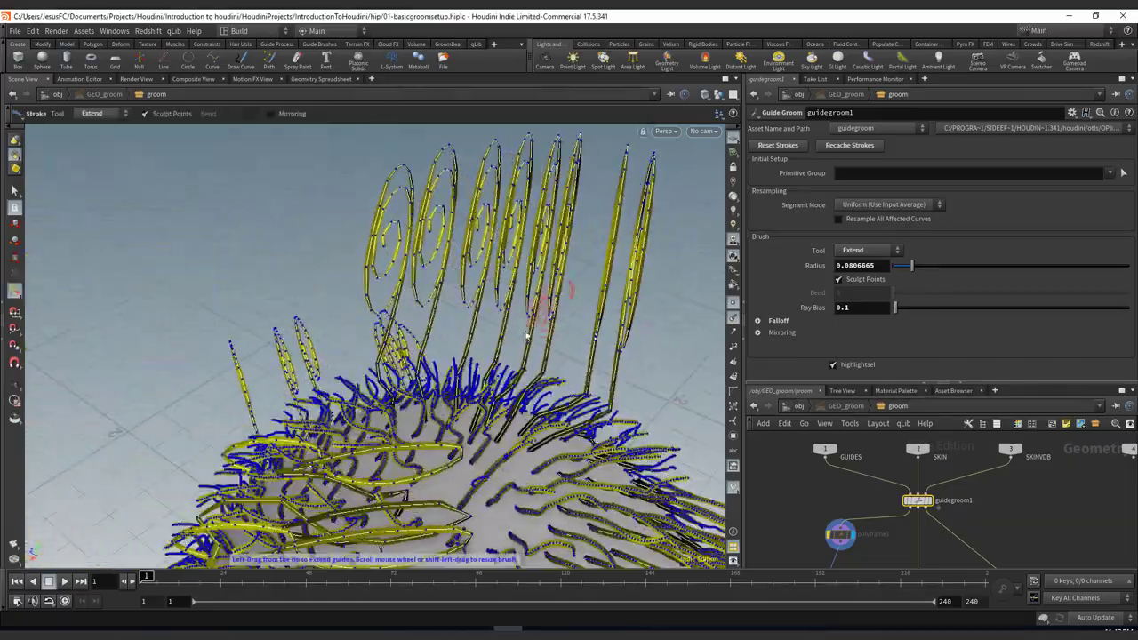
{"action": "mouse_move", "coordinate": [410, 348]}
{"action": "left_mouse_down", "text": "alt"}
{"action": "mouse_move", "coordinate": [460, 342]}
{"action": "mouse_move", "coordinate": [444, 345]}
{"action": "left_mouse_up", "text": "alt"}
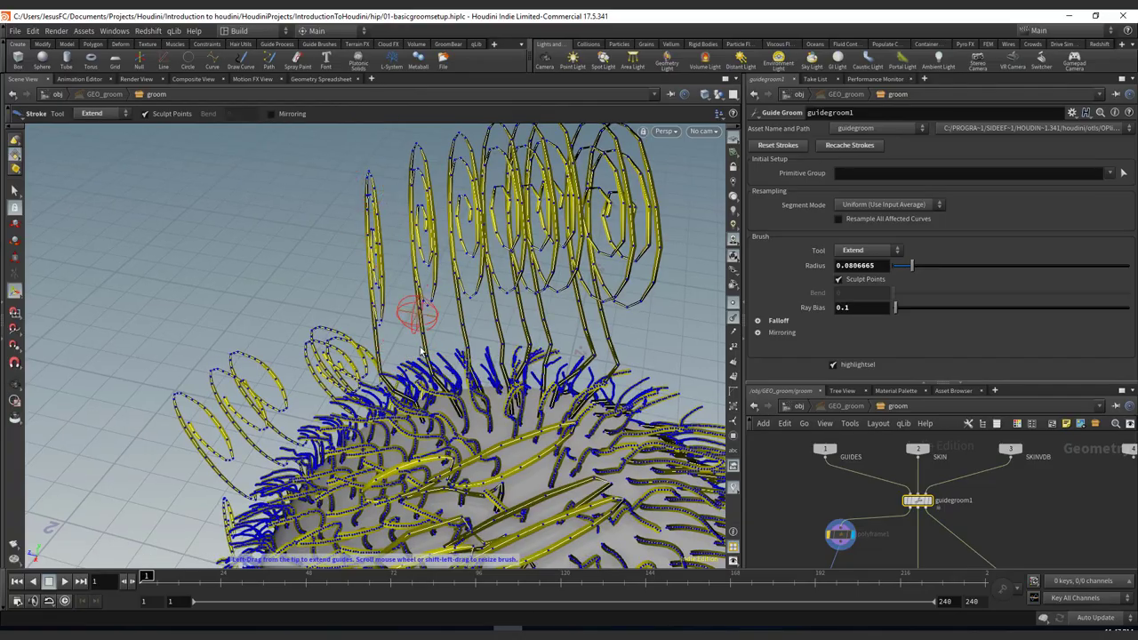
{"action": "key", "text": "Escape"}
{"action": "mouse_move", "coordinate": [460, 279]}
{"action": "left_mouse_down"}
{"action": "mouse_move", "coordinate": [250, 224]}
{"action": "mouse_move", "coordinate": [252, 241]}
{"action": "mouse_move", "coordinate": [293, 199]}
{"action": "mouse_move", "coordinate": [319, 233]}
{"action": "left_mouse_up"}
{"action": "key", "text": "Return"}
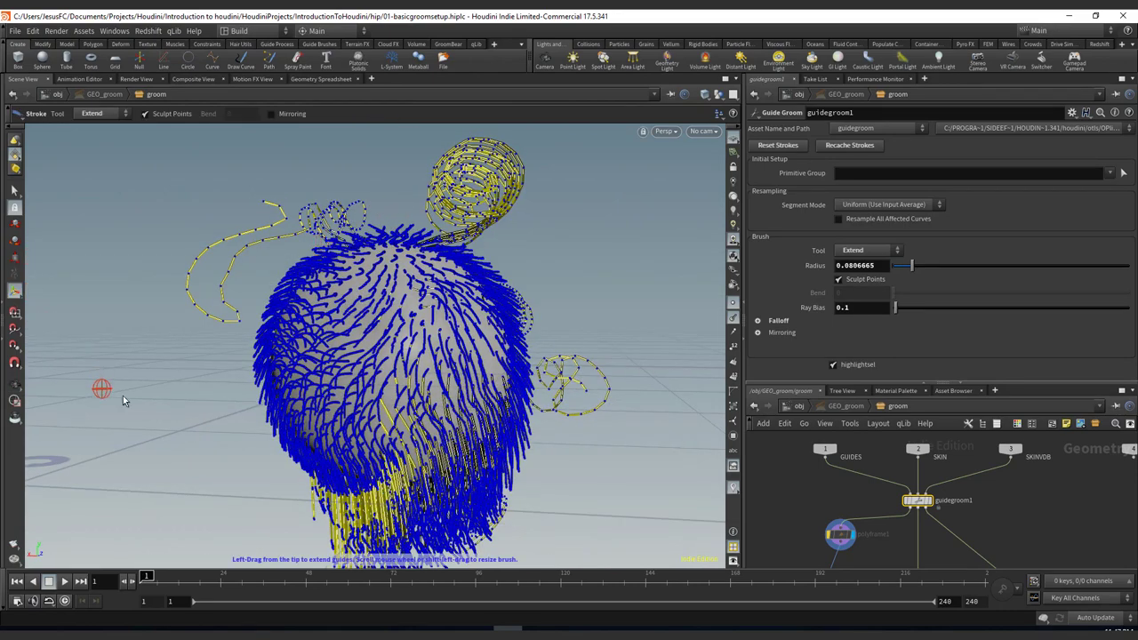
{"action": "mouse_move", "coordinate": [257, 388]}
{"action": "left_mouse_down"}
{"action": "mouse_move", "coordinate": [181, 477]}
{"action": "mouse_move", "coordinate": [356, 400]}
{"action": "left_mouse_up"}
{"action": "key", "text": "ctrl+z"}
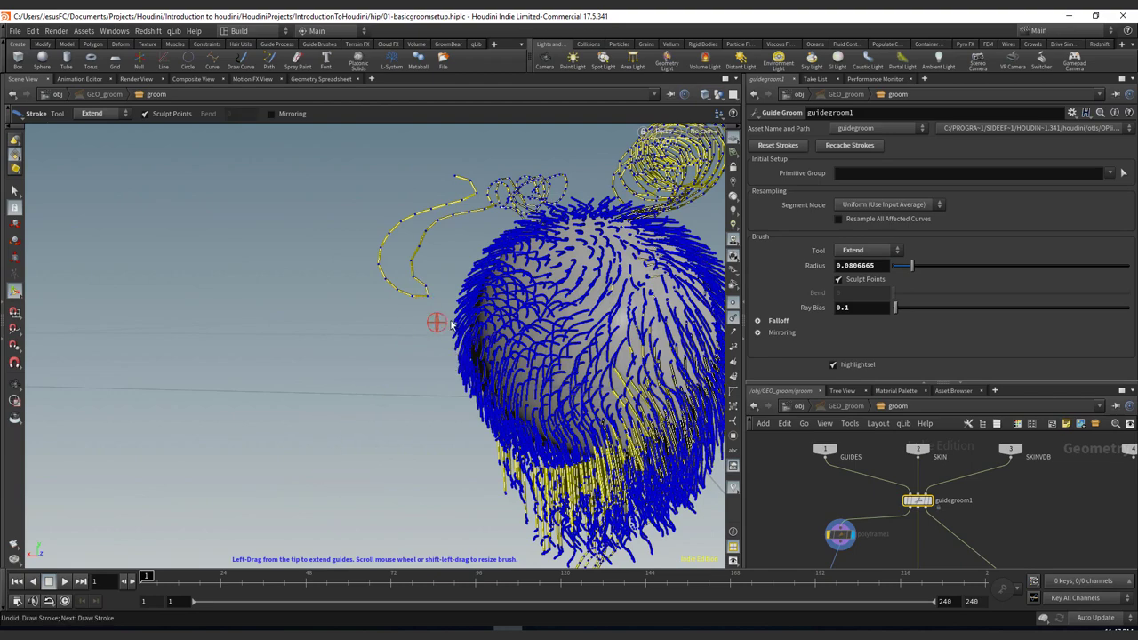
{"action": "mouse_move", "coordinate": [458, 330]}
{"action": "left_mouse_down"}
{"action": "mouse_move", "coordinate": [116, 454]}
{"action": "mouse_move", "coordinate": [370, 330]}
{"action": "mouse_move", "coordinate": [384, 336]}
{"action": "left_mouse_up"}
{"action": "key", "text": "ctrl+z"}
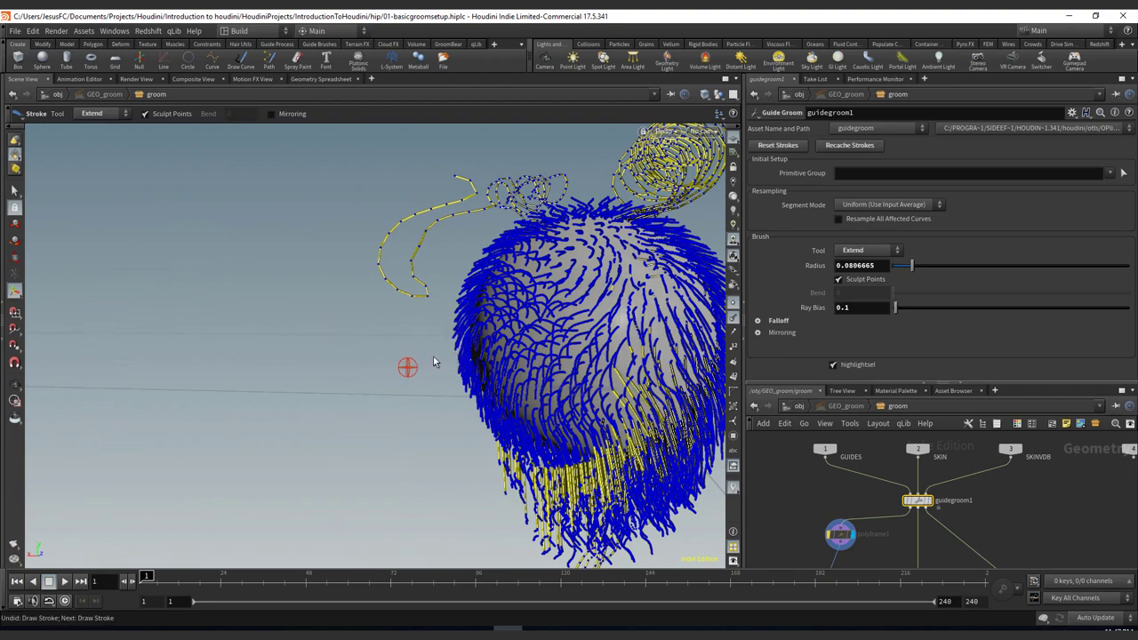
Step: Pull clusters of guides on the side and lower edge of the head outward and down into long curved strands with the Extend brush
{"action": "mouse_move", "coordinate": [458, 324]}
{"action": "left_mouse_down"}
{"action": "mouse_move", "coordinate": [160, 508]}
{"action": "mouse_move", "coordinate": [382, 288]}
{"action": "mouse_move", "coordinate": [338, 510]}
{"action": "left_mouse_up"}
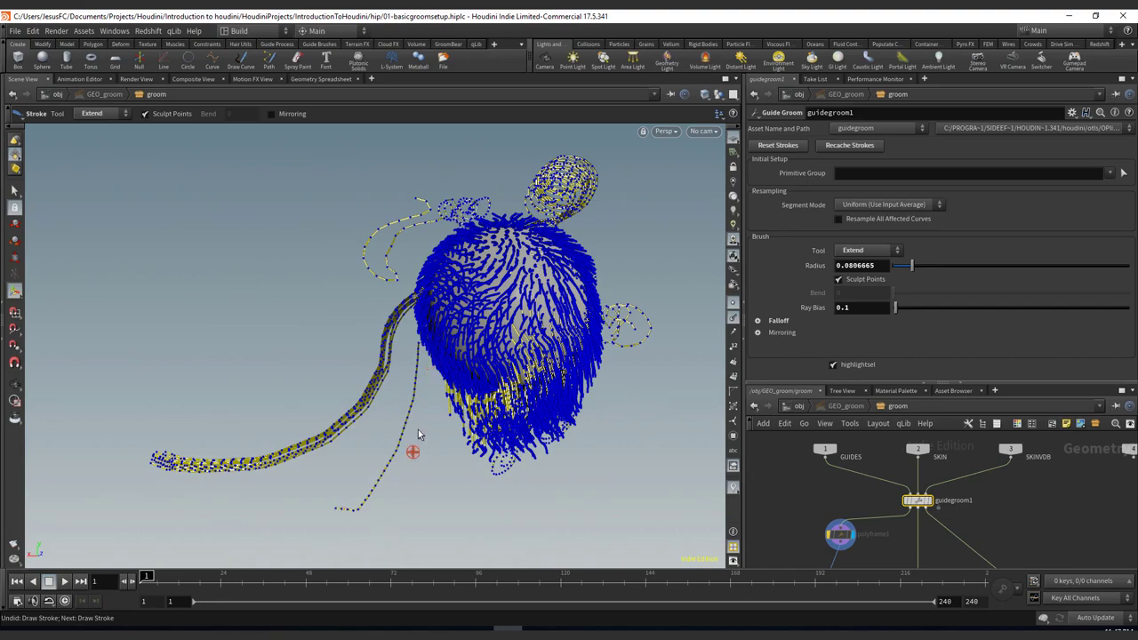
{"action": "mouse_move", "coordinate": [418, 471]}
{"action": "left_mouse_down", "text": "alt"}
{"action": "mouse_move", "coordinate": [533, 498]}
{"action": "mouse_move", "coordinate": [472, 498]}
{"action": "mouse_move", "coordinate": [322, 362]}
{"action": "mouse_move", "coordinate": [378, 401]}
{"action": "mouse_move", "coordinate": [358, 406]}
{"action": "mouse_move", "coordinate": [454, 360]}
{"action": "left_mouse_up", "text": "alt"}
{"action": "left_click_drag", "start_coordinate": [464, 405], "coordinate": [500, 268], "text": "alt"}
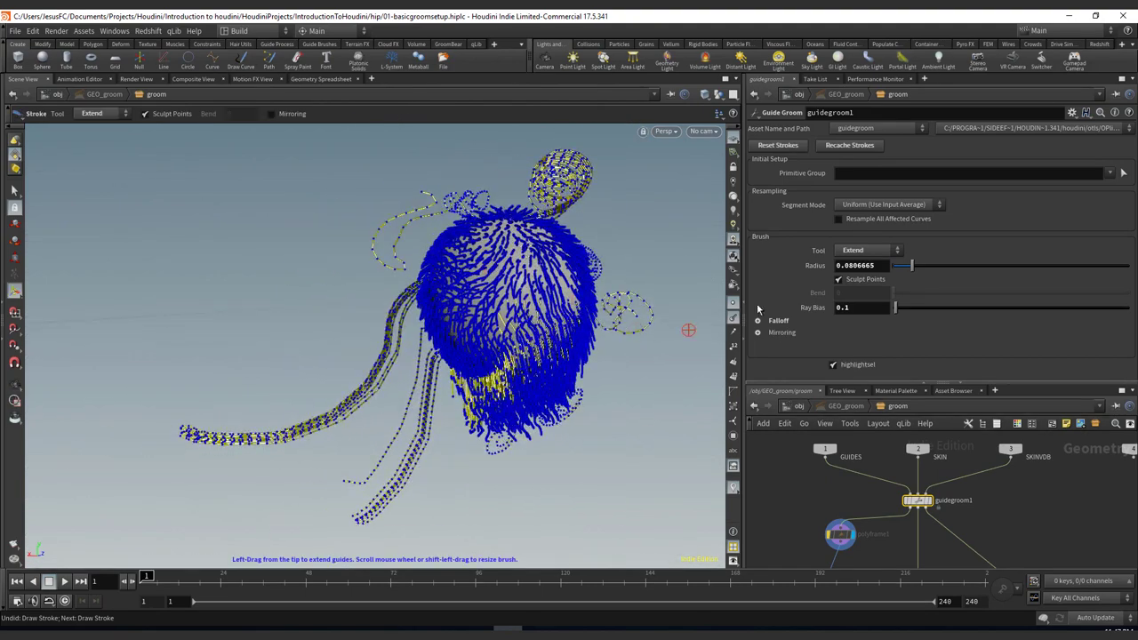
Step: Go up to the object level and turn on the display of GEO_hairgen to generate the hair from the groomed guides
{"action": "left_click", "coordinate": [800, 407]}
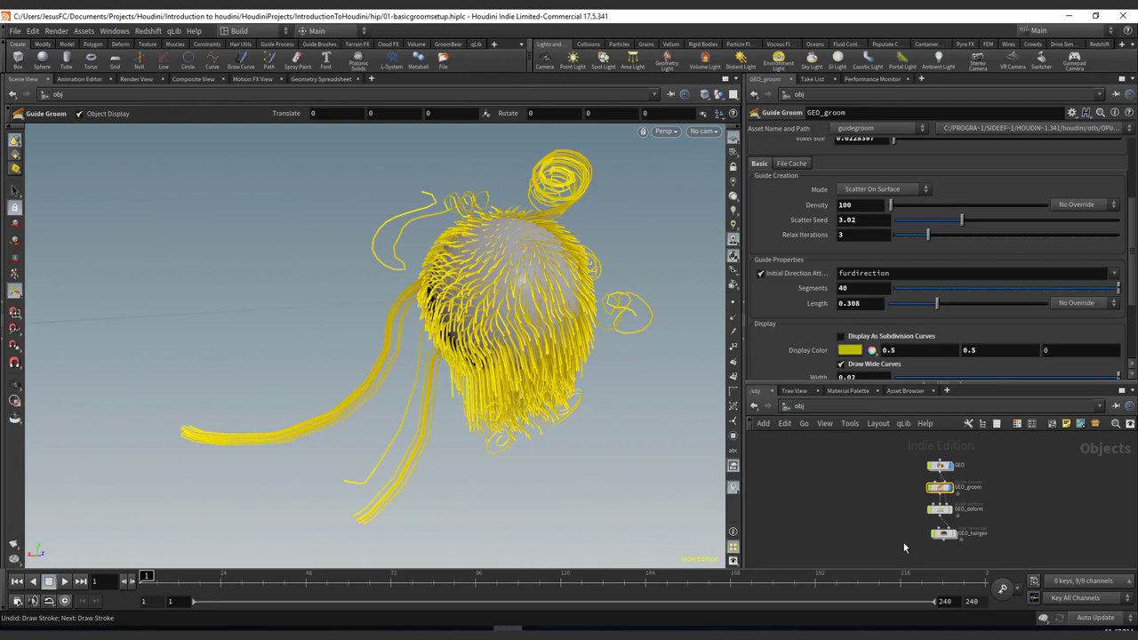
{"action": "left_click", "coordinate": [915, 538]}
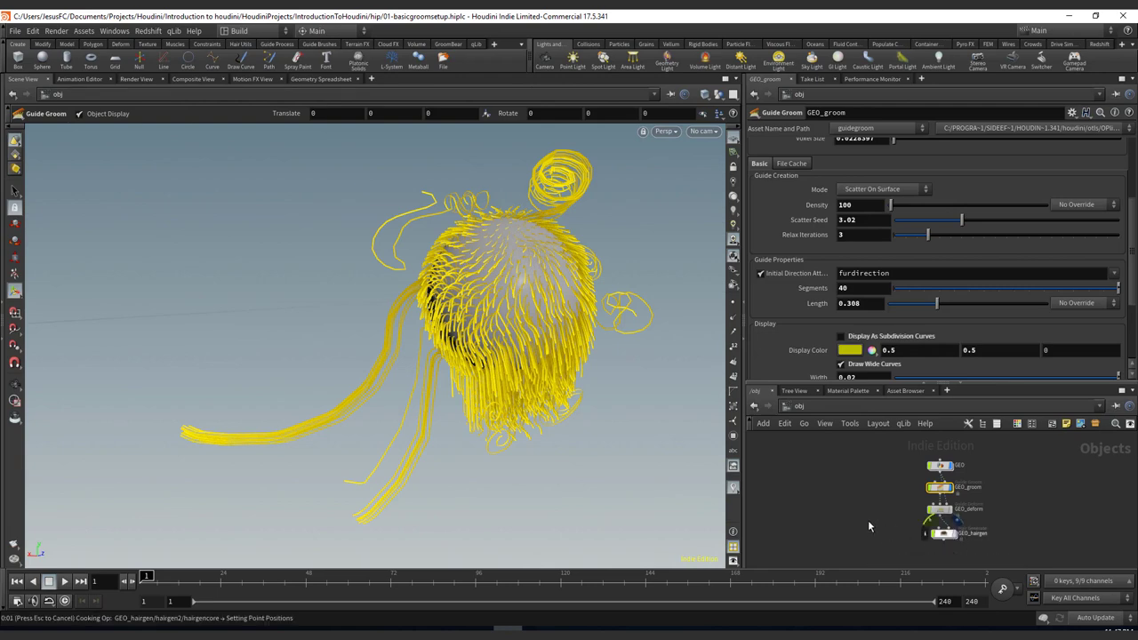